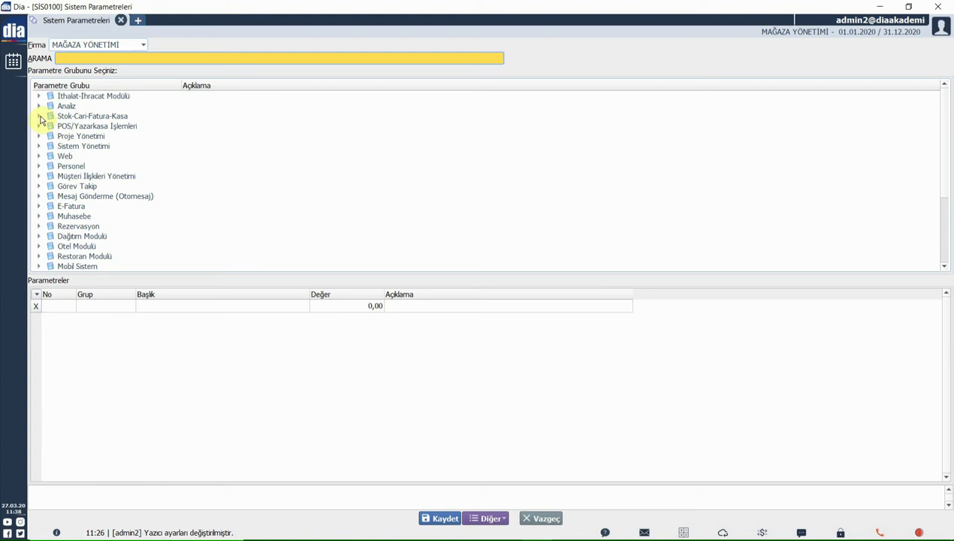
Step: Expand the Stok-Cari-Fatura-Kasa parameter group and open its Mağaza Satış parameters
{"action": "left_click", "coordinate": [40, 117]}
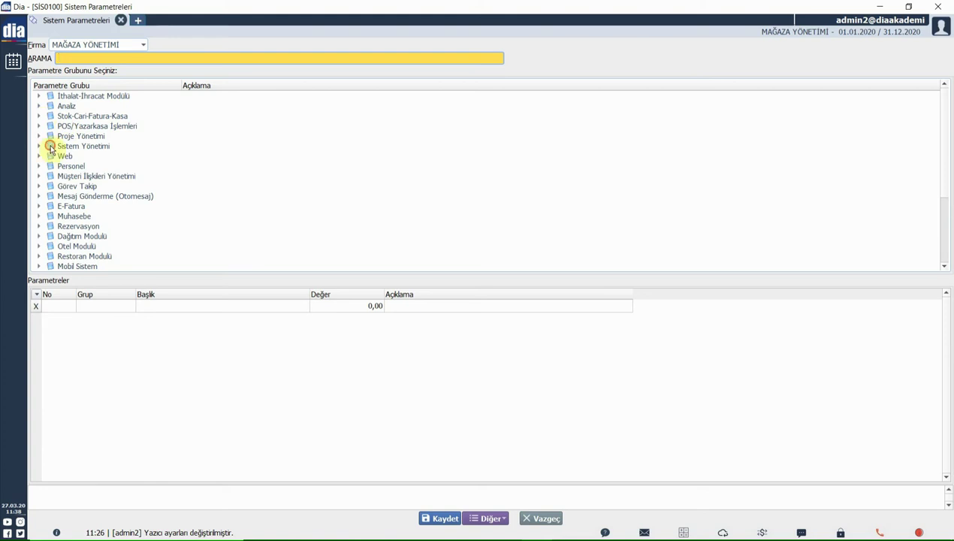
{"action": "left_click", "coordinate": [104, 155]}
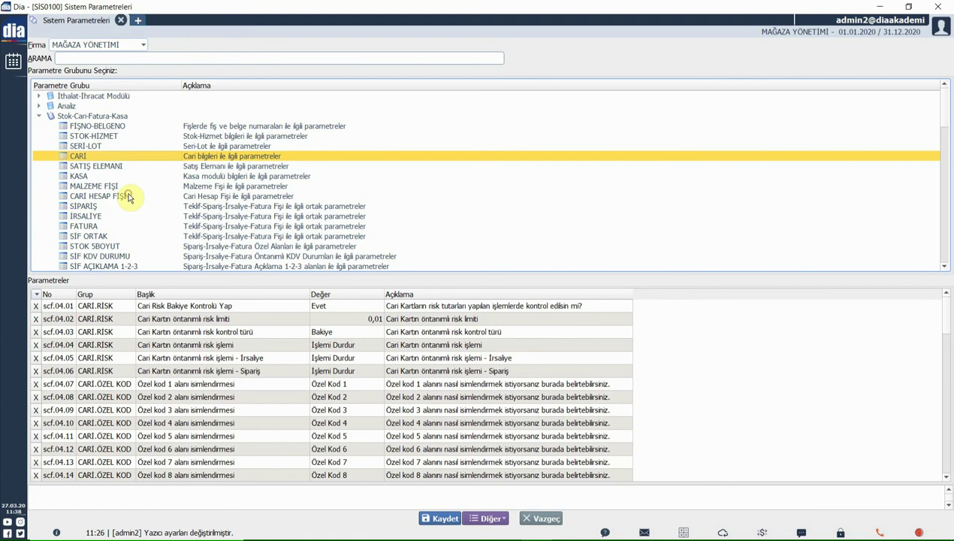
{"action": "key", "text": "Down"}
{"action": "key", "text": "Down"}
{"action": "key", "text": "Down"}
{"action": "key", "text": "Down"}
{"action": "key", "text": "Down"}
{"action": "key", "text": "Down"}
{"action": "key", "text": "Down"}
{"action": "key", "text": "Down"}
{"action": "key", "text": "Down"}
{"action": "key", "text": "Down"}
{"action": "key", "text": "Down"}
{"action": "key", "text": "Down"}
{"action": "key", "text": "Down"}
{"action": "key", "text": "Down"}
{"action": "key", "text": "Down"}
{"action": "key", "text": "Down"}
{"action": "key", "text": "Down"}
{"action": "key", "text": "Down"}
{"action": "key", "text": "Down"}
{"action": "key", "text": "Down"}
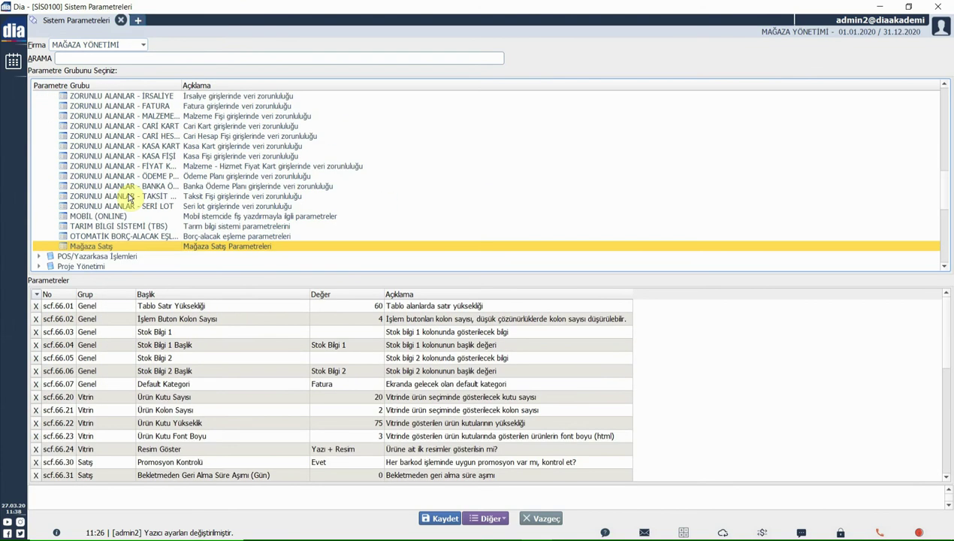
Step: Examine the whole Mağaza Satış parameter list, from the Genel settings through Vitrin, İade, Ödeme, Yazdır and Yardımcı Ekran
{"action": "left_click", "coordinate": [208, 306]}
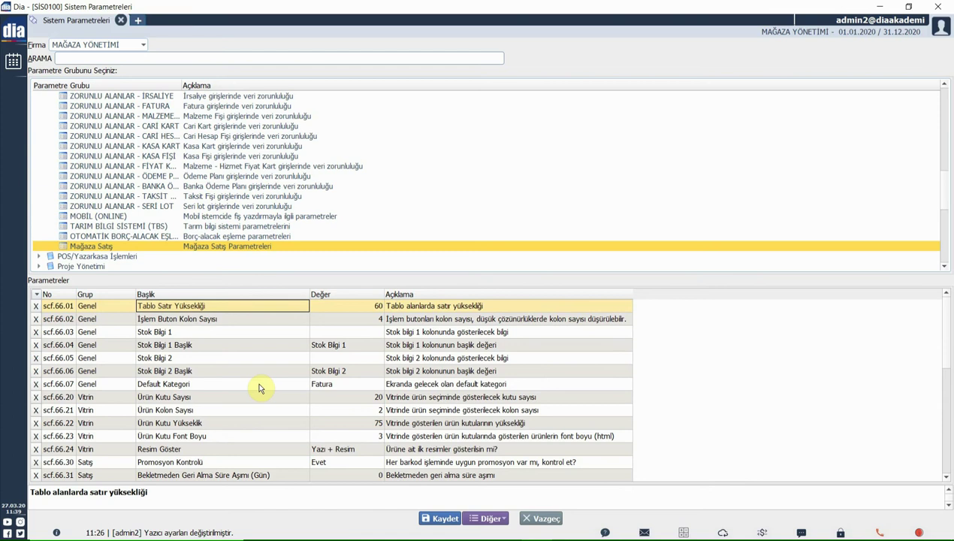
{"action": "key", "text": "Down"}
{"action": "key", "text": "Down"}
{"action": "key", "text": "Down"}
{"action": "key", "text": "Down"}
{"action": "key", "text": "Down"}
{"action": "key", "text": "Down"}
{"action": "key", "text": "Down"}
{"action": "key", "text": "Down"}
{"action": "key", "text": "Down"}
{"action": "key", "text": "Down"}
{"action": "key", "text": "Down"}
{"action": "key", "text": "Down"}
{"action": "key", "text": "Down"}
{"action": "key", "text": "Down"}
{"action": "key", "text": "Down"}
{"action": "key", "text": "Down"}
{"action": "key", "text": "Down"}
{"action": "key", "text": "Down"}
{"action": "key", "text": "Down"}
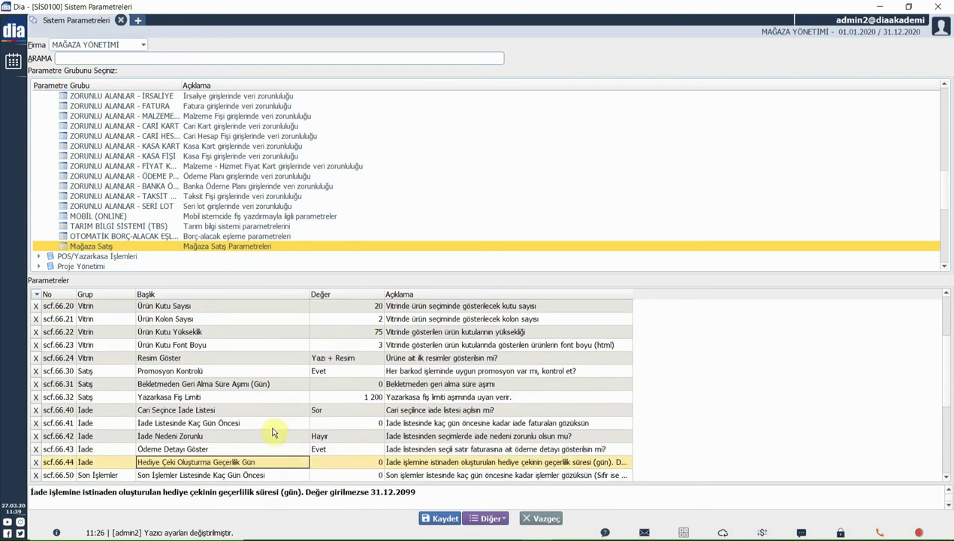
{"action": "key", "text": "Down"}
{"action": "key", "text": "Down"}
{"action": "key", "text": "Down"}
{"action": "key", "text": "Down"}
{"action": "key", "text": "Down"}
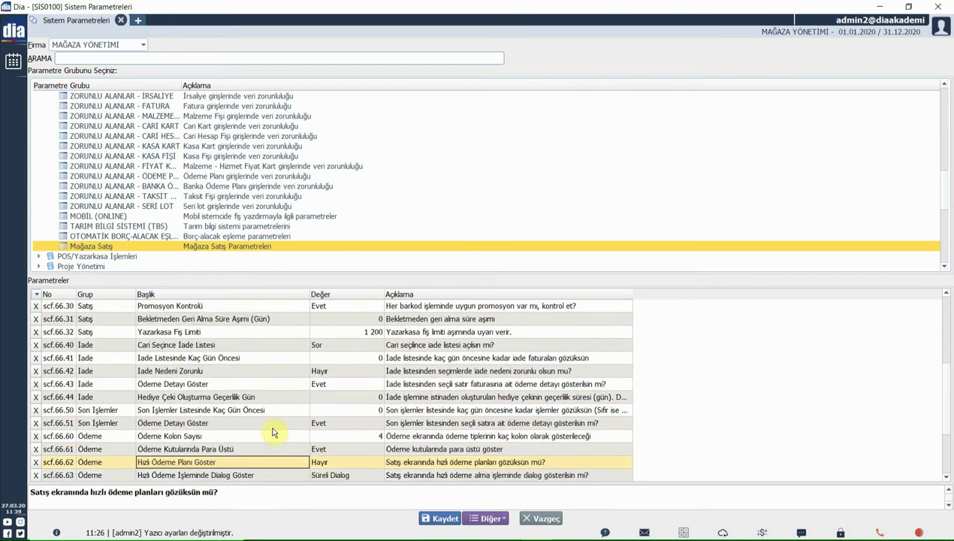
{"action": "key", "text": "Up"}
{"action": "key", "text": "Down"}
{"action": "key", "text": "Down"}
{"action": "key", "text": "Down"}
{"action": "key", "text": "Down"}
{"action": "key", "text": "Down"}
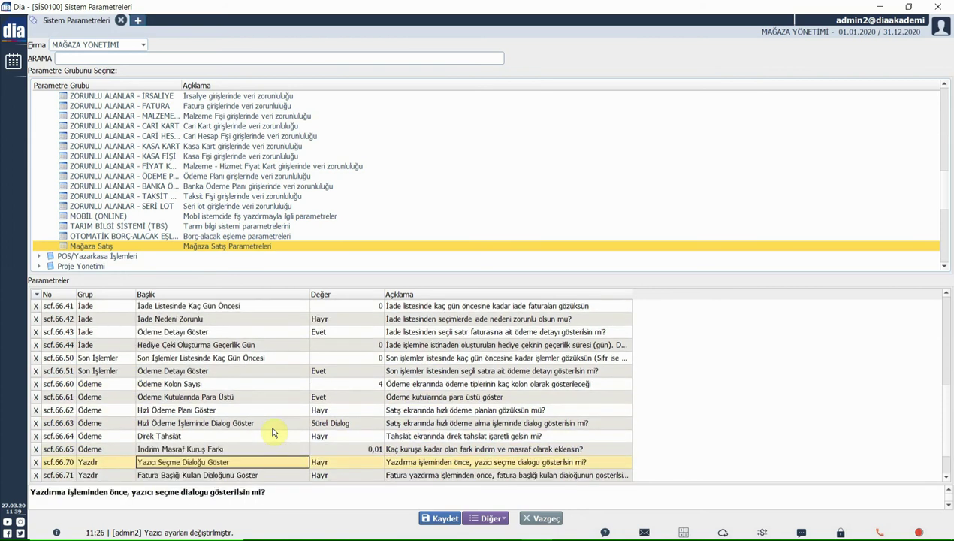
{"action": "key", "text": "Down"}
{"action": "key", "text": "Down"}
{"action": "key", "text": "Down"}
{"action": "key", "text": "Up"}
{"action": "key", "text": "Up"}
{"action": "key", "text": "Up"}
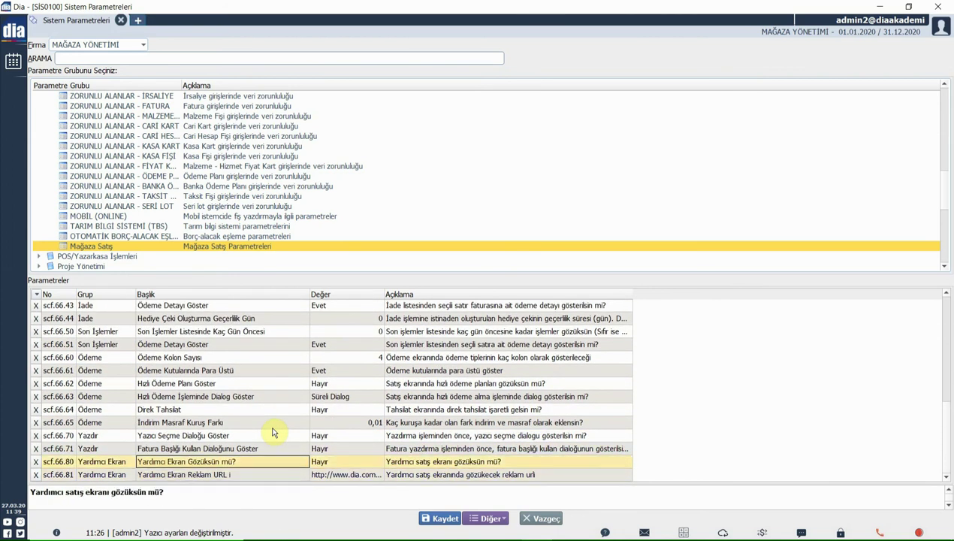
{"action": "key", "text": "Up"}
{"action": "key", "text": "Up"}
{"action": "key", "text": "Up"}
{"action": "key", "text": "Up"}
{"action": "key", "text": "Up"}
{"action": "key", "text": "Up"}
{"action": "key", "text": "Up"}
{"action": "key", "text": "Up"}
{"action": "key", "text": "Up"}
{"action": "key", "text": "Up"}
{"action": "key", "text": "Up"}
{"action": "key", "text": "Up"}
{"action": "key", "text": "Up"}
{"action": "key", "text": "Up"}
{"action": "key", "text": "Up"}
{"action": "key", "text": "Up"}
{"action": "key", "text": "Up"}
{"action": "key", "text": "Up"}
{"action": "key", "text": "Up"}
{"action": "key", "text": "Up"}
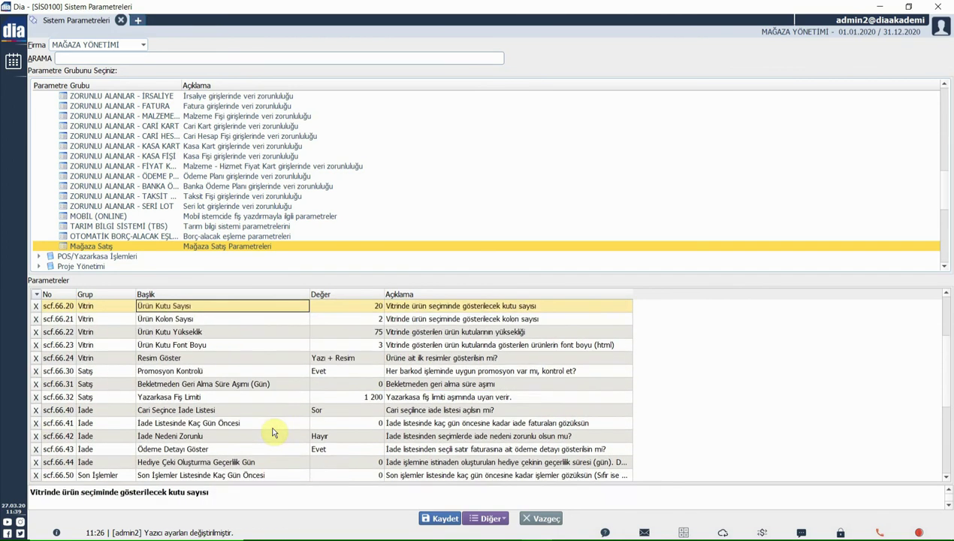
{"action": "scroll", "coordinate": [272, 433], "scroll_direction": "up", "scroll_amount": 1}
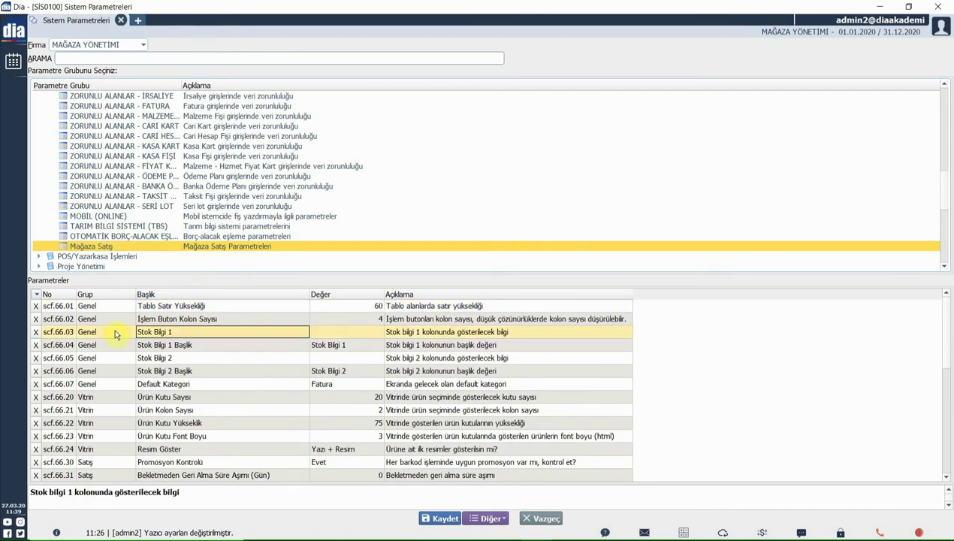
Step: Examine the Genel parameters of Mağaza Satış, including the available options for Stok Bilgi 1 and Default Kategori
{"action": "left_click", "coordinate": [163, 384]}
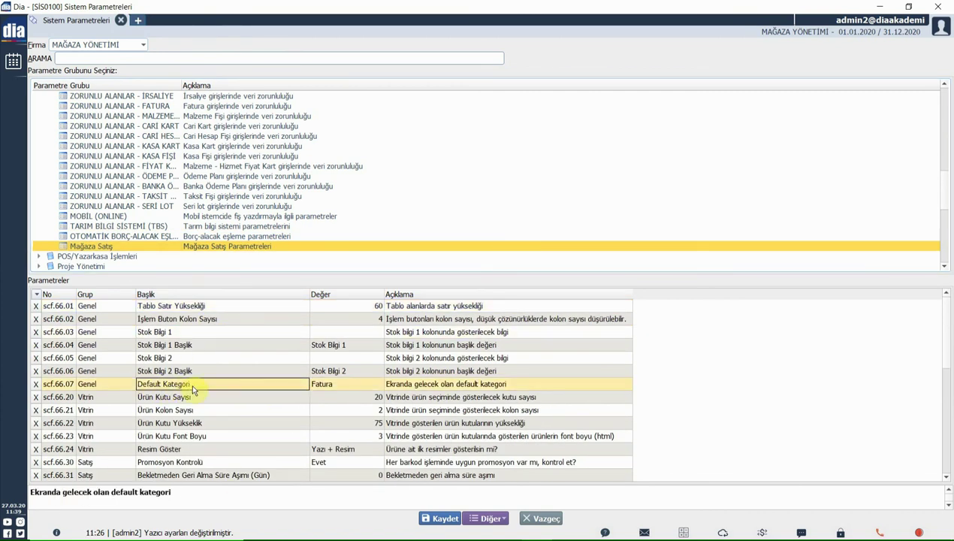
{"action": "left_click", "coordinate": [364, 306]}
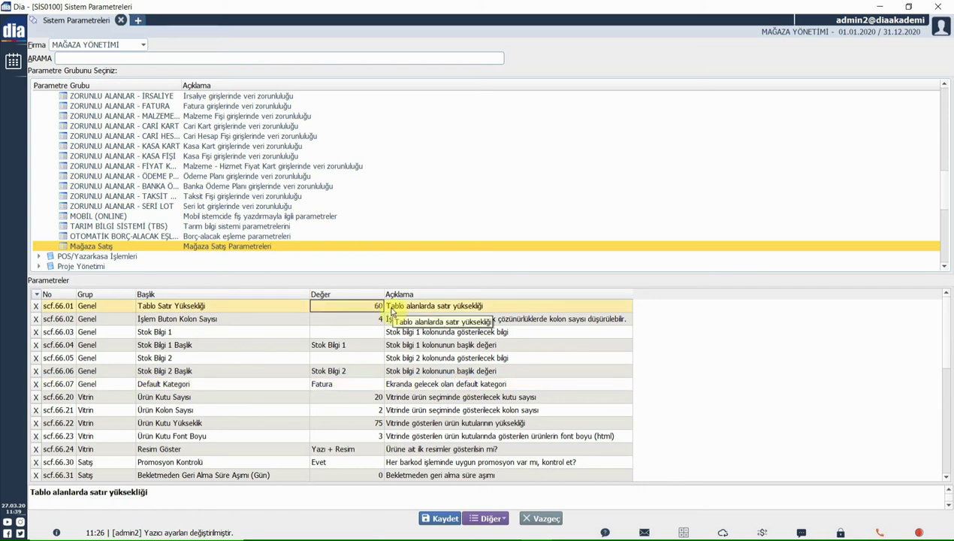
{"action": "left_click", "coordinate": [352, 322]}
{"action": "left_click", "coordinate": [379, 330]}
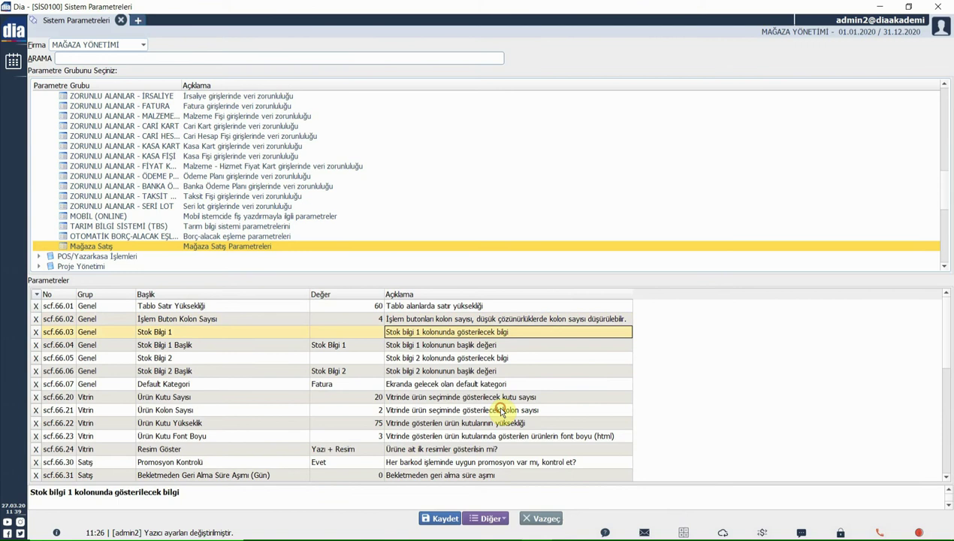
{"action": "left_click", "coordinate": [385, 320]}
{"action": "left_click", "coordinate": [346, 331]}
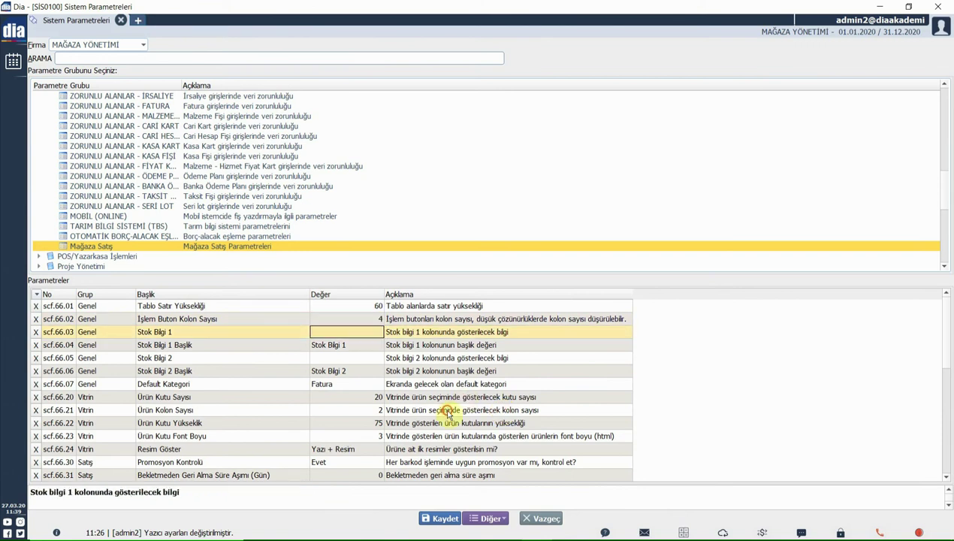
{"action": "left_click", "coordinate": [336, 332]}
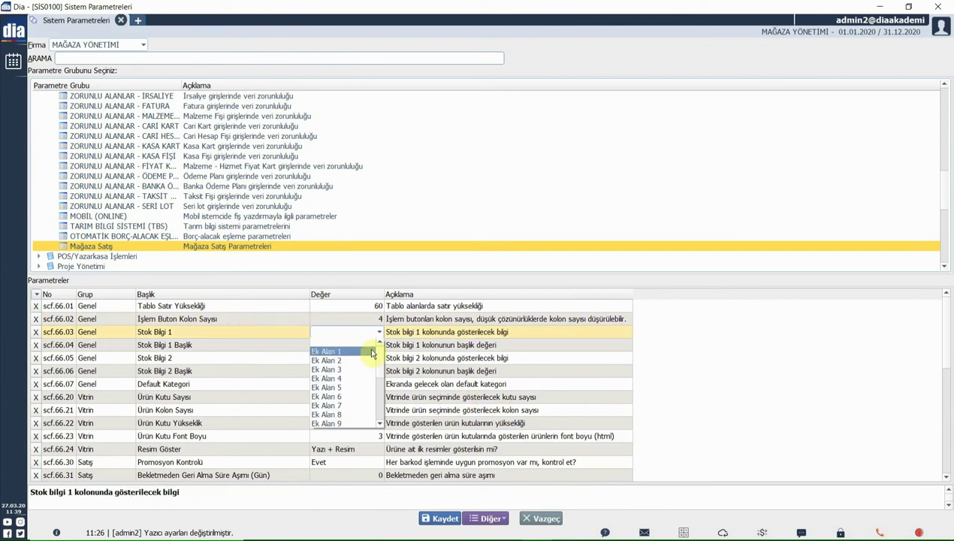
{"action": "mouse_move", "coordinate": [379, 357]}
{"action": "left_mouse_down"}
{"action": "mouse_move", "coordinate": [379, 421]}
{"action": "mouse_move", "coordinate": [380, 354]}
{"action": "left_mouse_up"}
{"action": "key", "text": "Escape"}
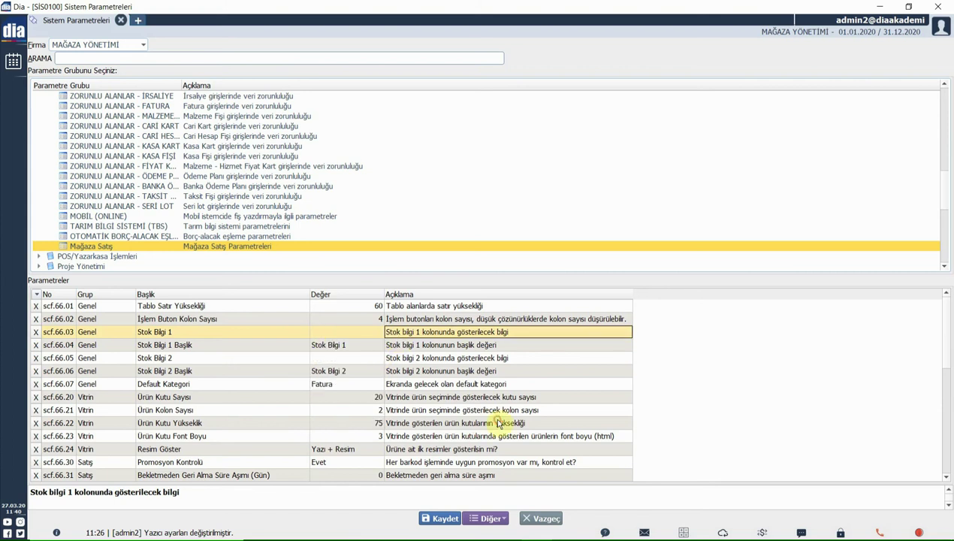
{"action": "key", "text": "Down"}
{"action": "key", "text": "Return"}
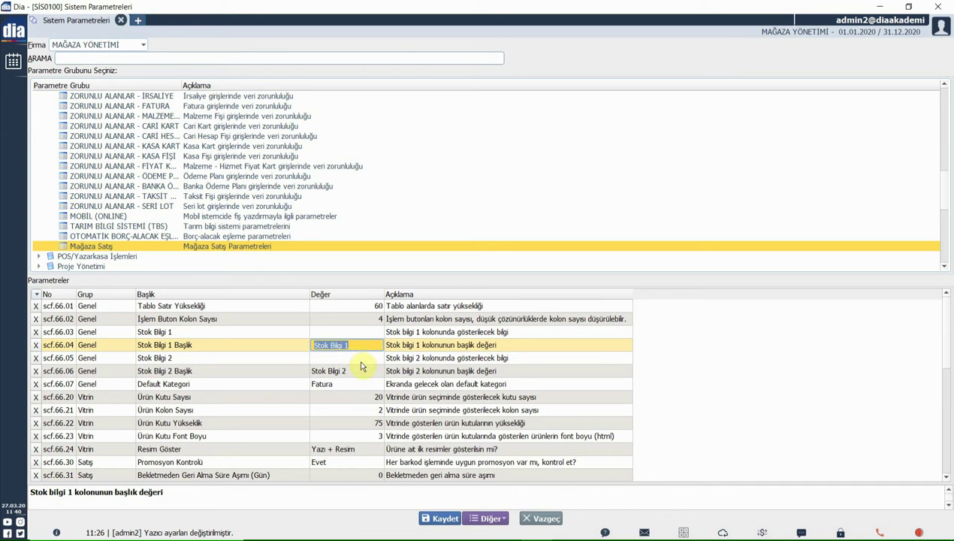
{"action": "left_click", "coordinate": [339, 385]}
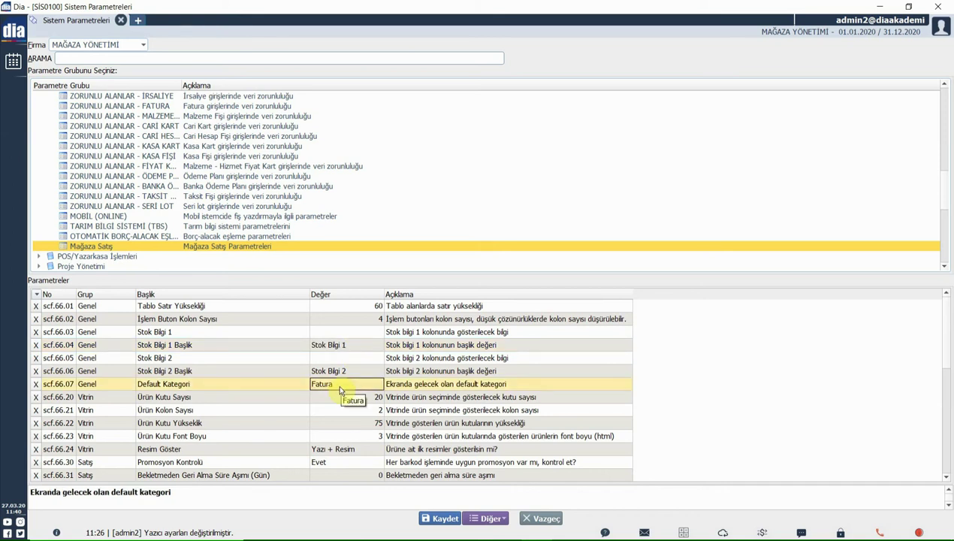
{"action": "left_click", "coordinate": [338, 388]}
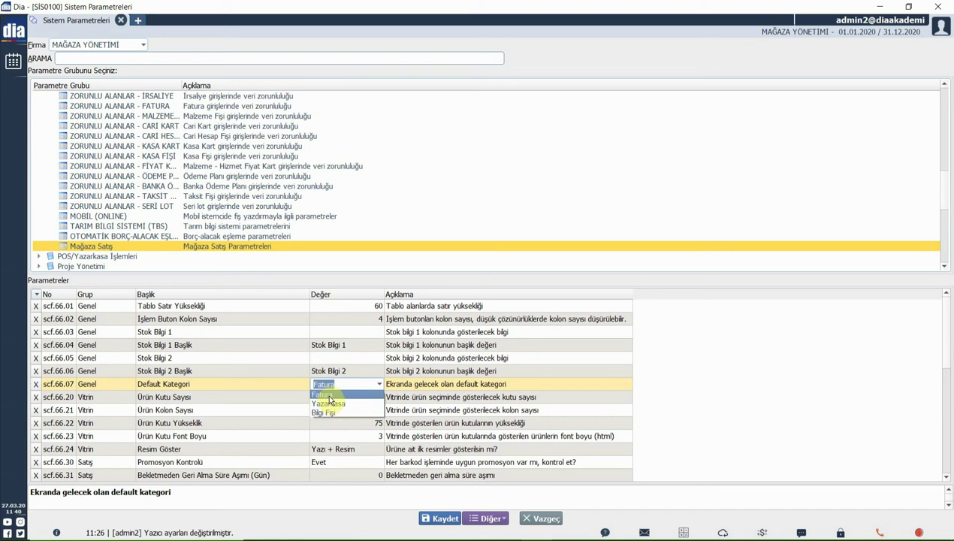
{"action": "left_click", "coordinate": [278, 356]}
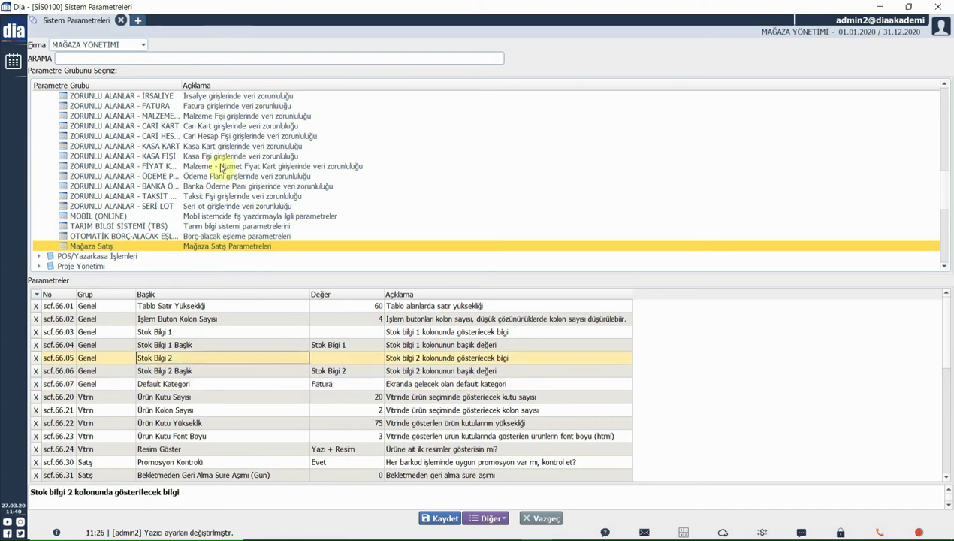
Step: Open the Mağaza Satış screen from the Mağazacılık module and add the product 280221 ASPİRATÖR BEYAZ to the sale
{"action": "left_click", "coordinate": [139, 22]}
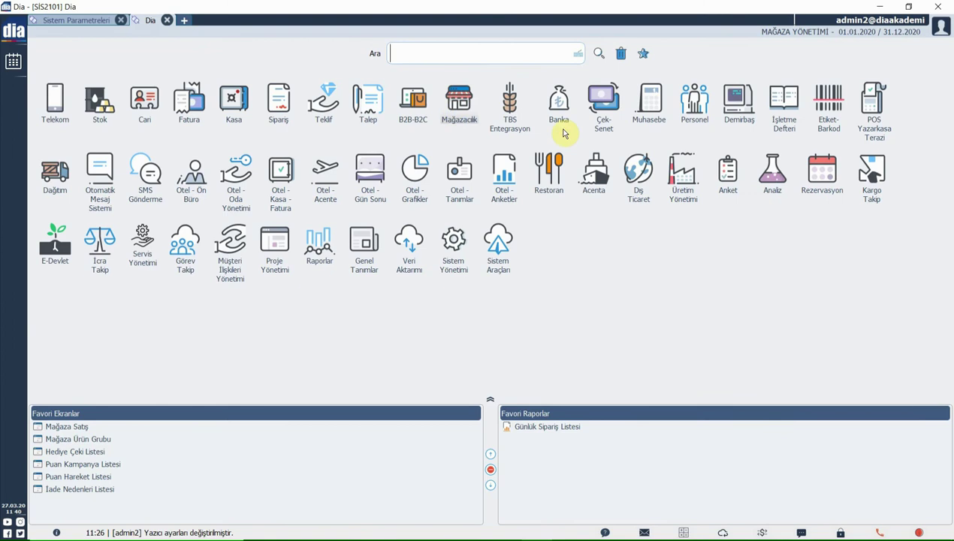
{"action": "left_click", "coordinate": [562, 130]}
{"action": "left_click", "coordinate": [108, 136]}
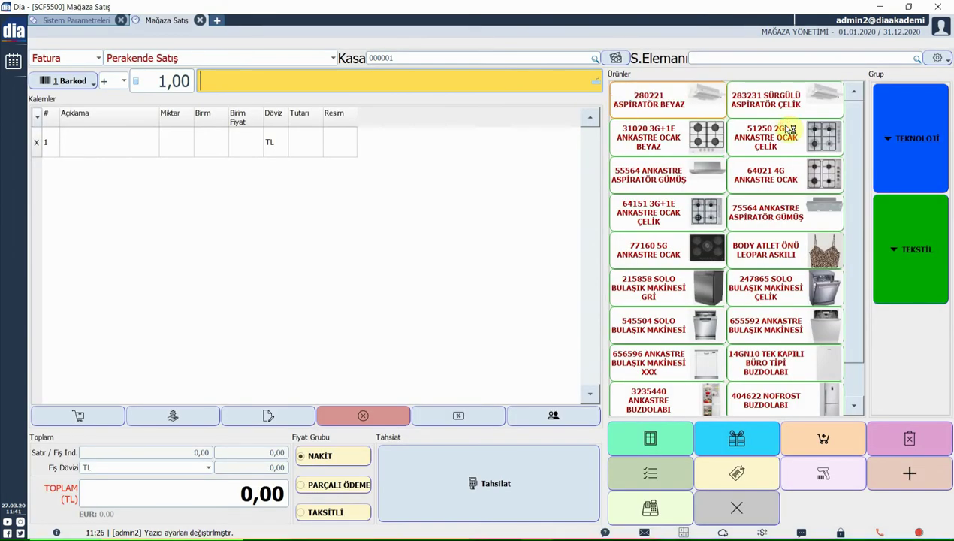
{"action": "left_click", "coordinate": [648, 99]}
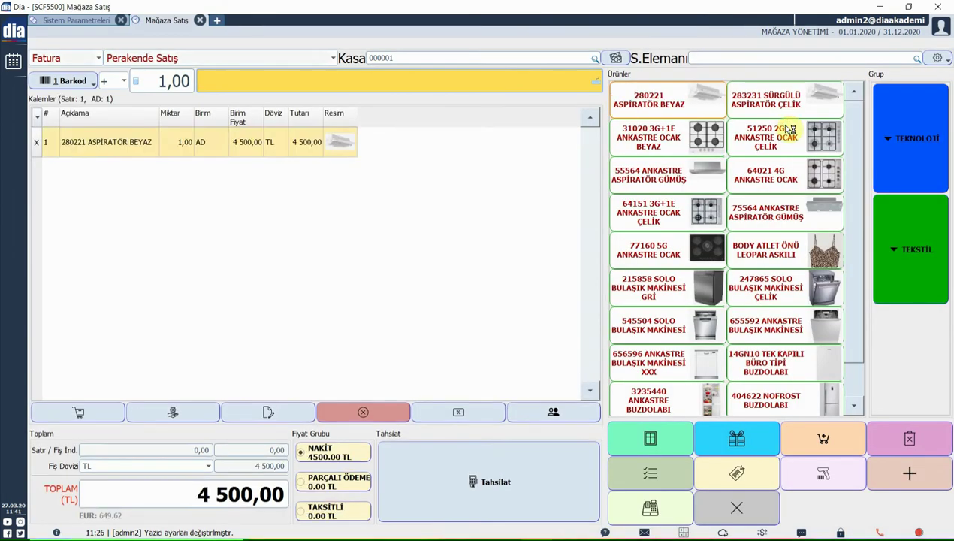
Step: In Sistem Parametreleri, set Stok Bilgi 1 to Ek Alan 1 and Stok Bilgi 1 Başlık to "Stok Özelliği", and save
{"action": "left_click", "coordinate": [75, 19]}
{"action": "left_click", "coordinate": [343, 345]}
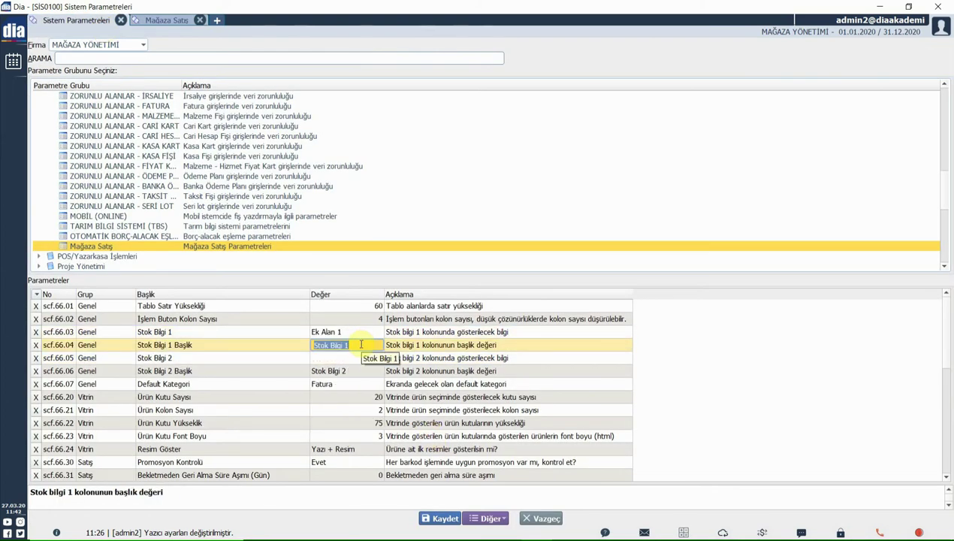
{"action": "type", "text": "Özel"}
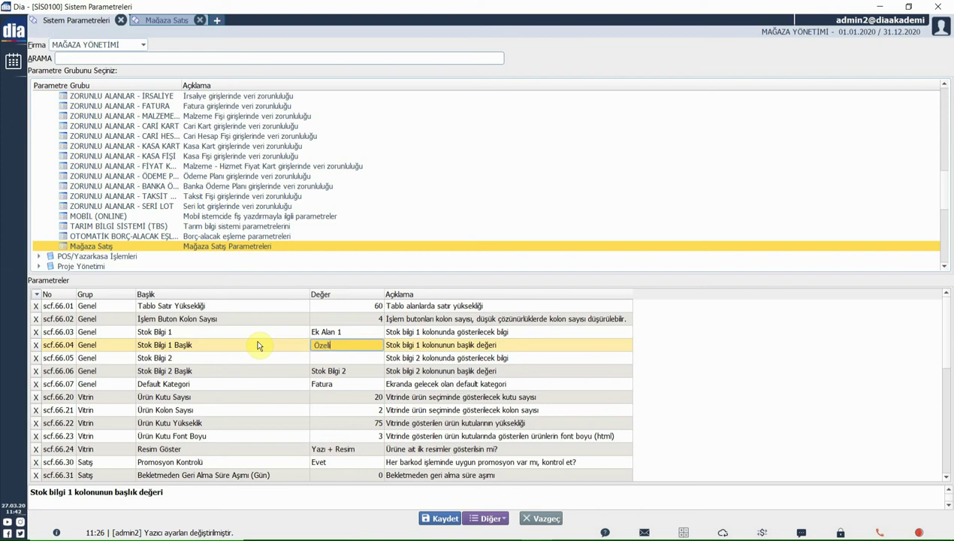
{"action": "type", "text": "li"}
{"action": "key", "text": "BackSpace"}
{"action": "key", "text": "BackSpace"}
{"action": "key", "text": "BackSpace"}
{"action": "key", "text": "BackSpace"}
{"action": "key", "text": "BackSpace"}
{"action": "type", "text": "Stok Özelliği"}
{"action": "left_click", "coordinate": [425, 347]}
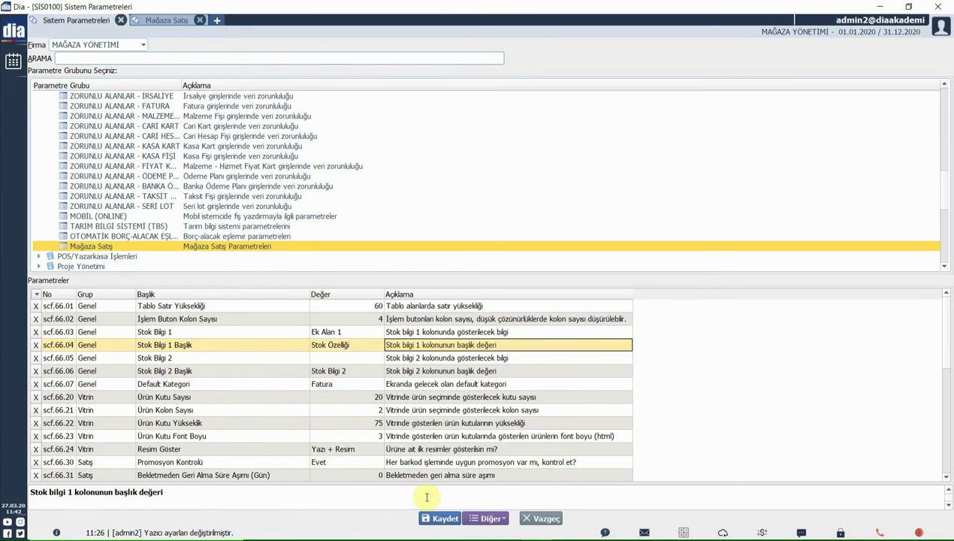
{"action": "left_click", "coordinate": [433, 520]}
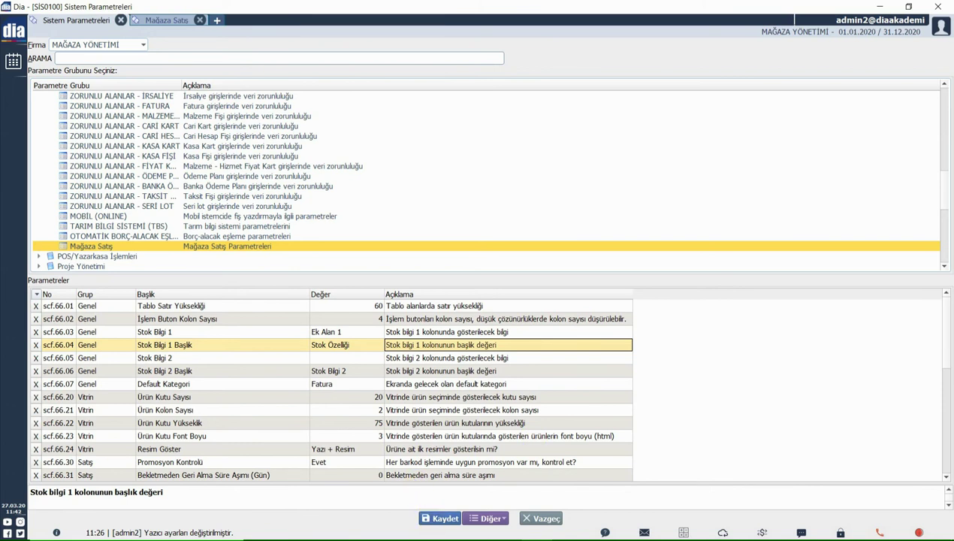
Step: Clear the current sale and reopen the Mağaza Satış screen to load the saved parameters
{"action": "left_click", "coordinate": [185, 20]}
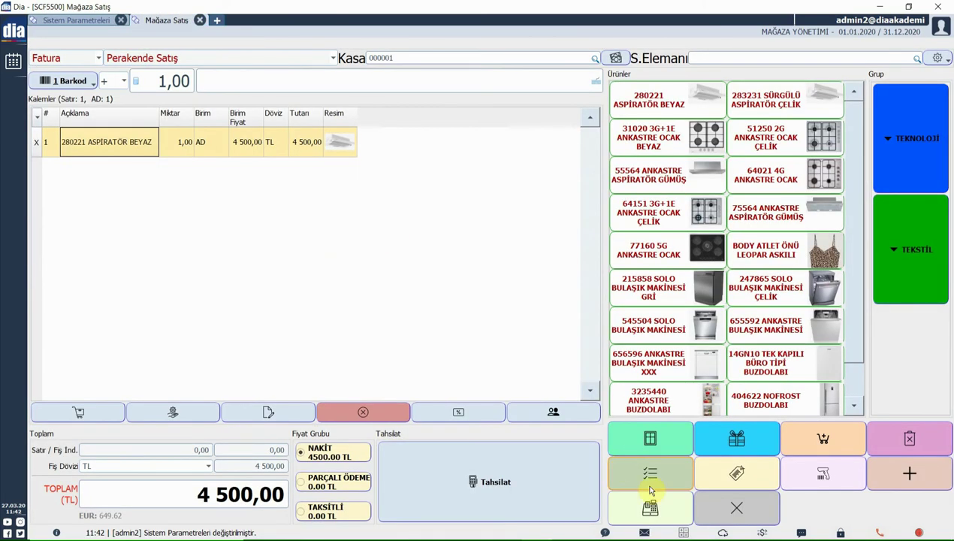
{"action": "left_click", "coordinate": [382, 415]}
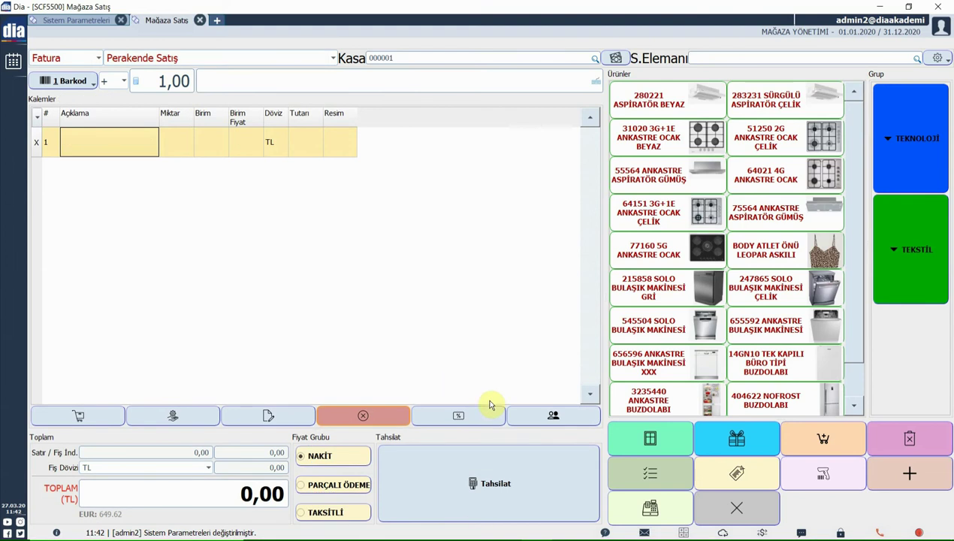
{"action": "left_click", "coordinate": [736, 509]}
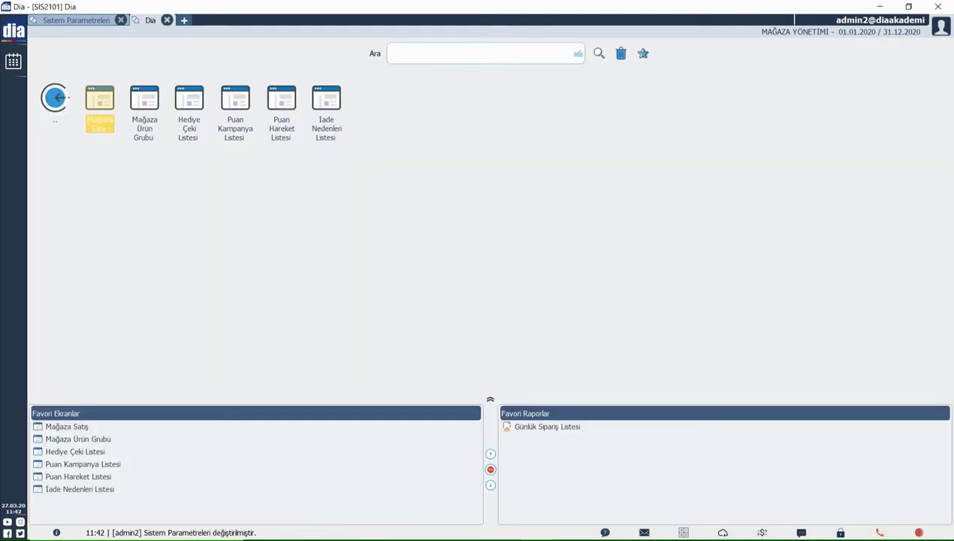
{"action": "left_click", "coordinate": [102, 103]}
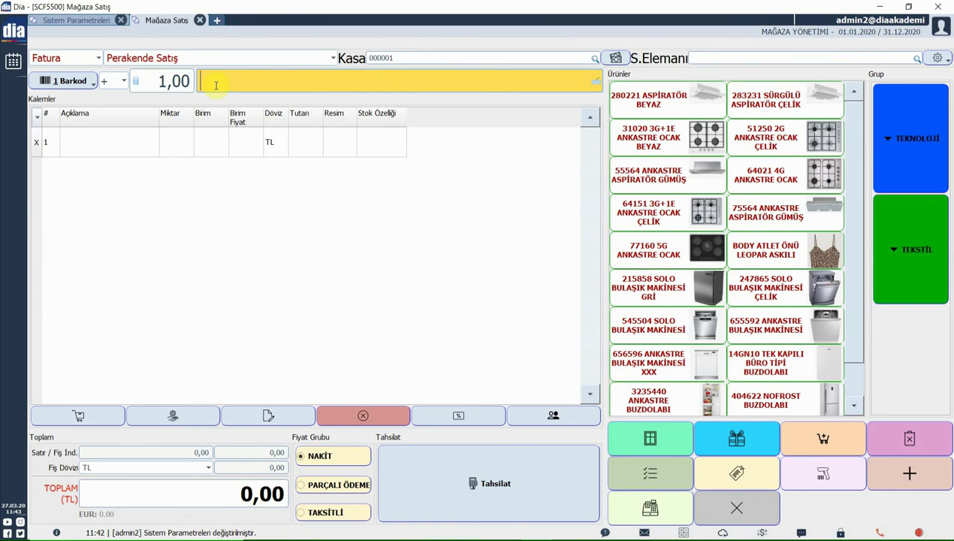
Step: Return to Sistem Parametreleri and examine the Vitrin parameters of Mağaza Satış, starting from Ürün Kutu Sayısı
{"action": "left_click", "coordinate": [71, 20]}
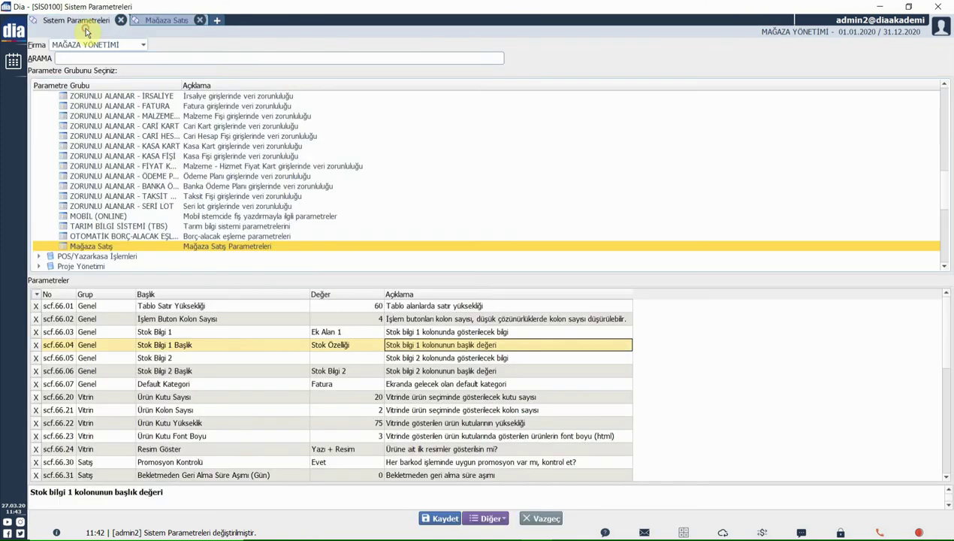
{"action": "left_click", "coordinate": [249, 356]}
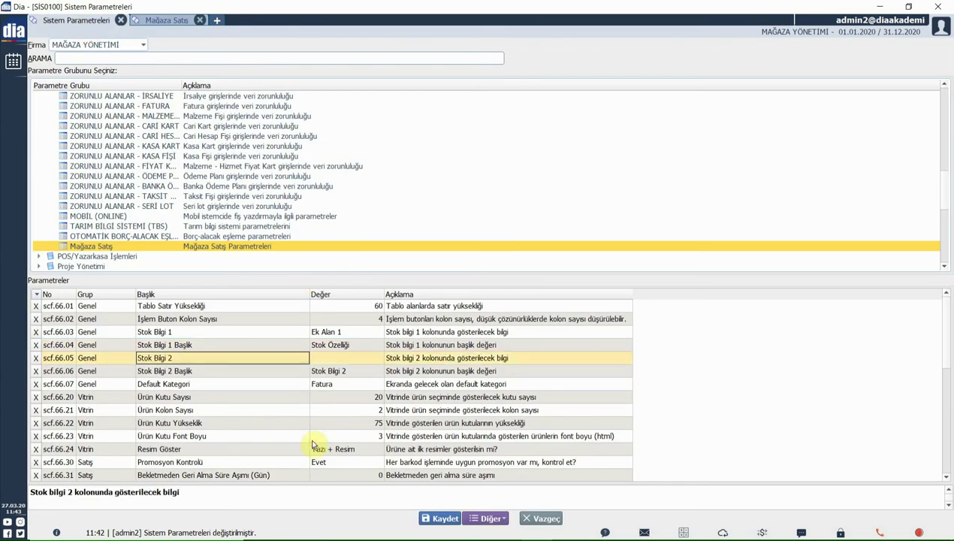
{"action": "key", "text": "Down"}
{"action": "key", "text": "Down"}
{"action": "key", "text": "Down"}
{"action": "key", "text": "Down"}
{"action": "key", "text": "Down"}
{"action": "key", "text": "Down"}
{"action": "key", "text": "Down"}
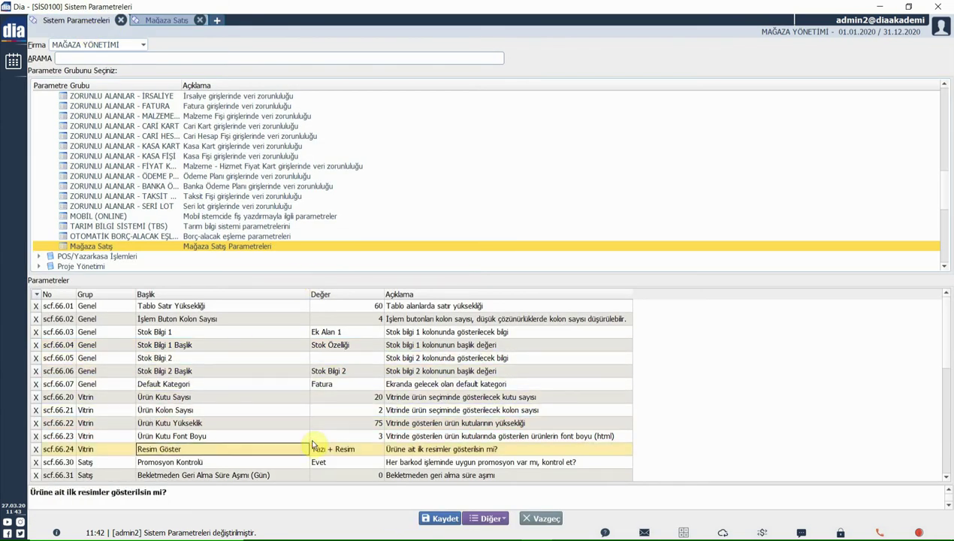
{"action": "key", "text": "Down"}
{"action": "key", "text": "Down"}
{"action": "key", "text": "Down"}
{"action": "key", "text": "Down"}
{"action": "key", "text": "Down"}
{"action": "left_click", "coordinate": [199, 343]}
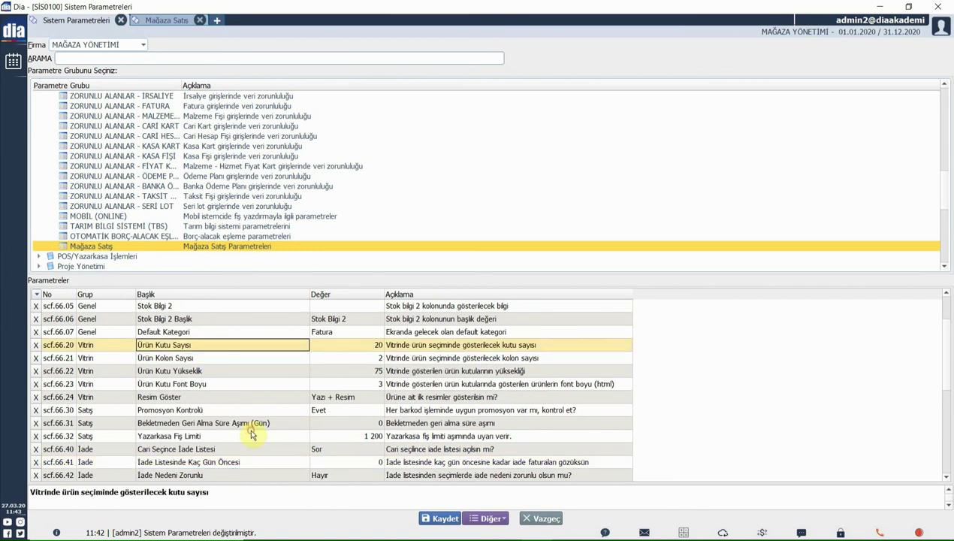
Step: Compare the product grid on Mağaza Satış with the Vitrin parameters for Ürün Kolon Sayısı, Ürün Kutu Yükseklik and Ürün Kutu Font Boyu
{"action": "left_click", "coordinate": [163, 20]}
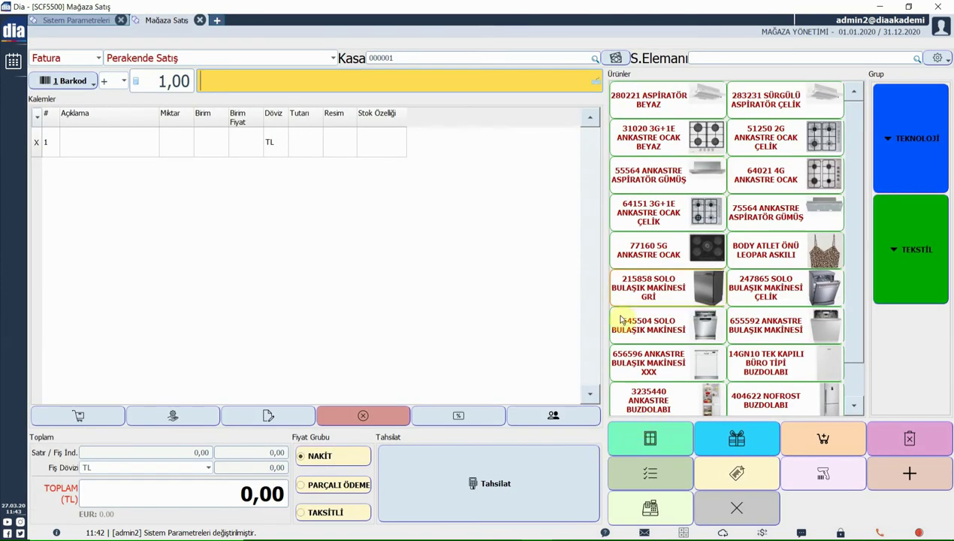
{"action": "left_click", "coordinate": [118, 23]}
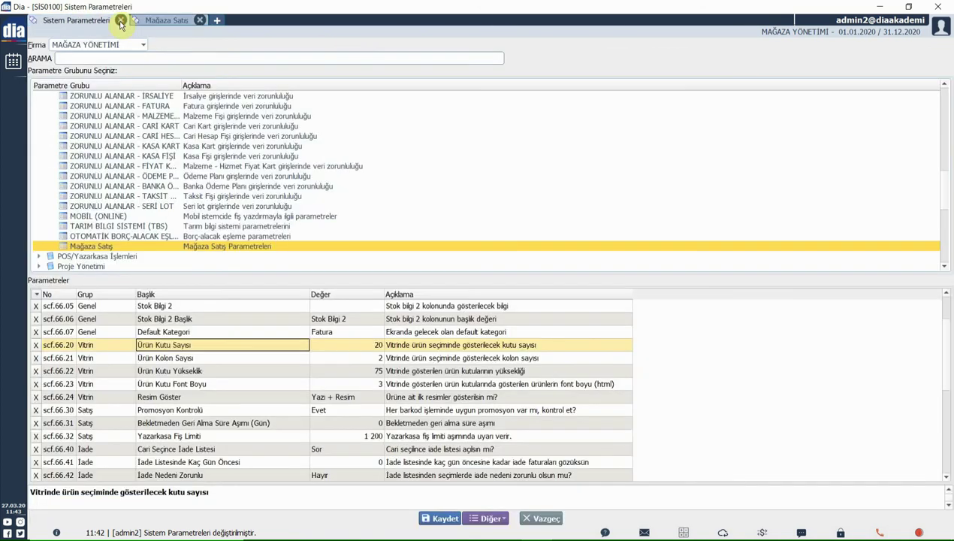
{"action": "left_click", "coordinate": [337, 362]}
{"action": "left_click", "coordinate": [338, 373]}
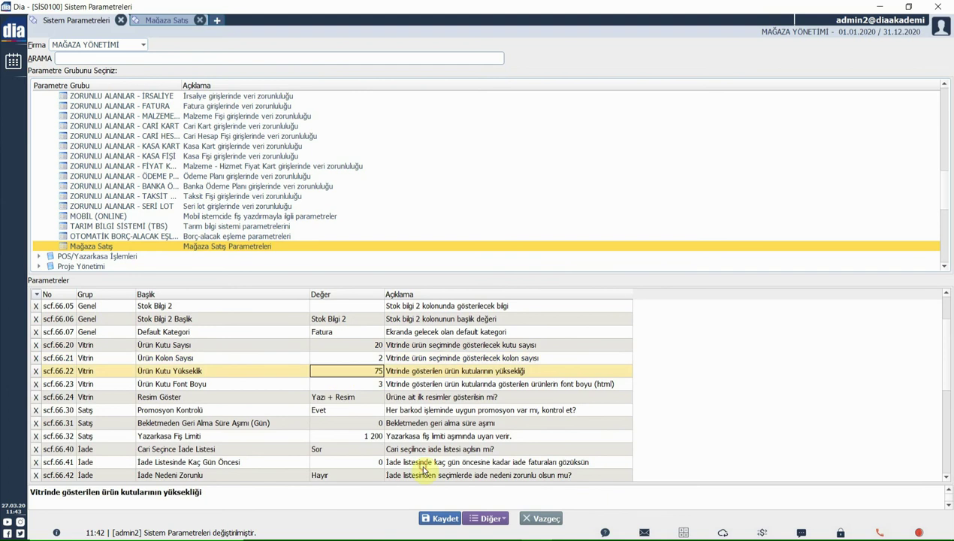
{"action": "left_click", "coordinate": [336, 385]}
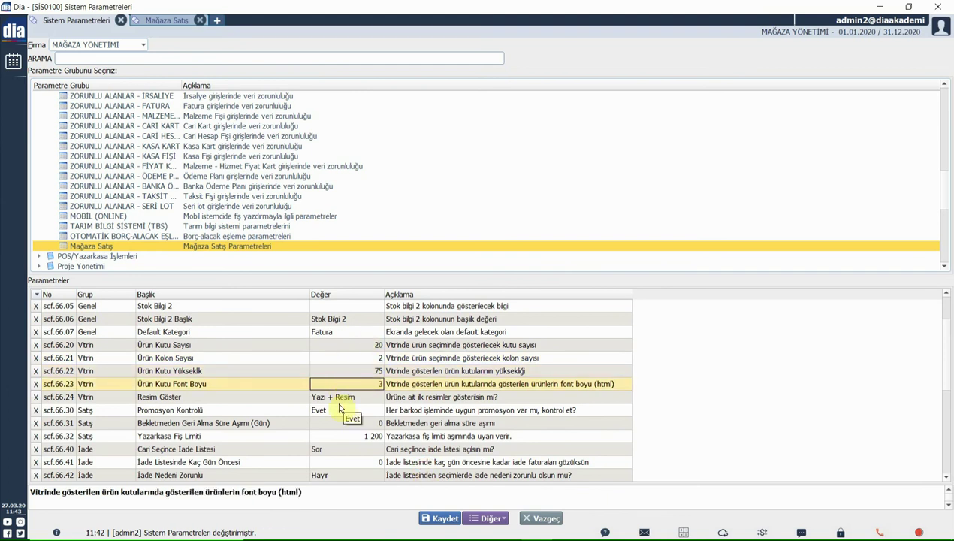
Step: Examine the choices offered by the Vitrin parameter Resim Göster and how product pictures appear on Mağaza Satış
{"action": "key", "text": "Down"}
{"action": "key", "text": "alt+Down"}
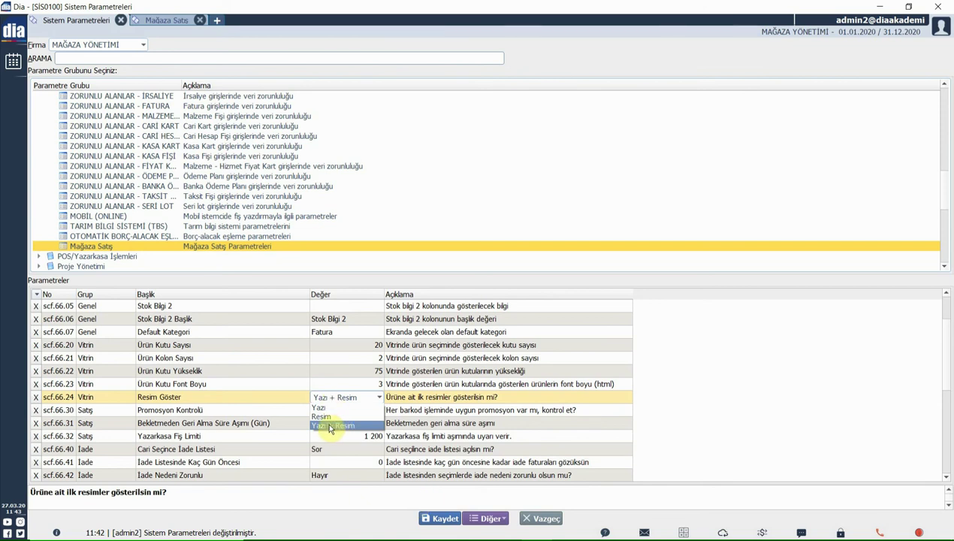
{"action": "left_click", "coordinate": [334, 495]}
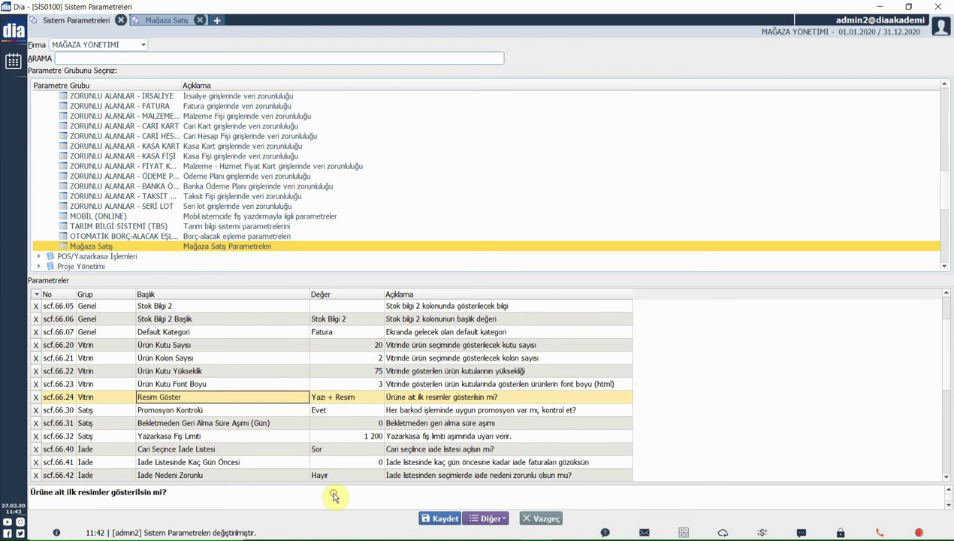
{"action": "left_click", "coordinate": [167, 20]}
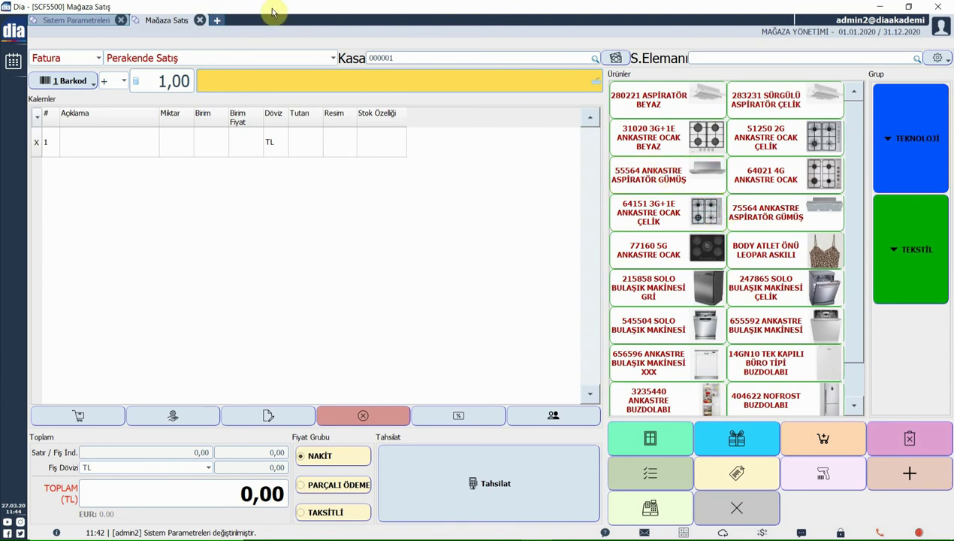
{"action": "left_click", "coordinate": [77, 21]}
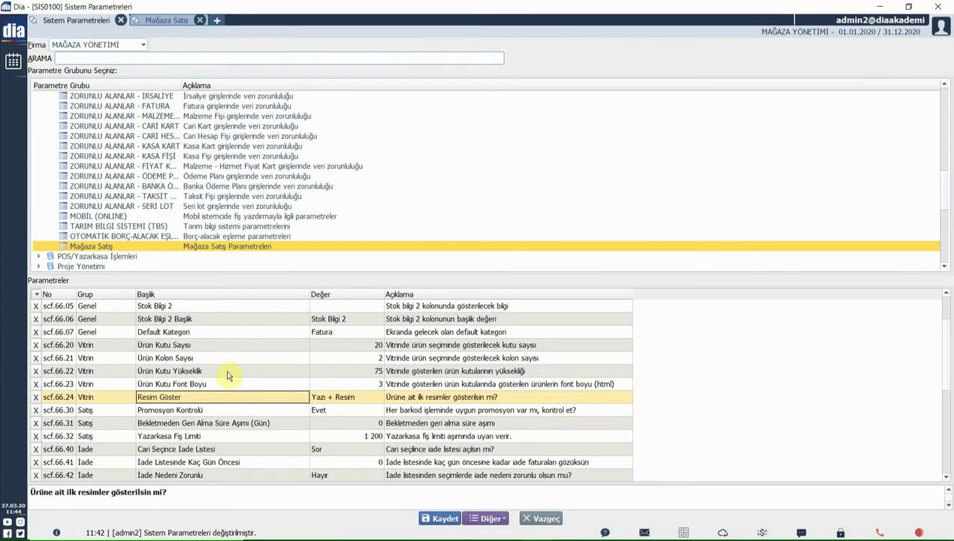
Step: Examine the Satış parameters Promosyon Kontrolü, Bekletmeden Geri Alma Süre Aşımı (Gün) and Yazarkasa Fiş Limiti, checking the Mağaza Satış screen alongside
{"action": "left_click", "coordinate": [209, 411]}
{"action": "key", "text": "Down"}
{"action": "key", "text": "Down"}
{"action": "key", "text": "Down"}
{"action": "key", "text": "Down"}
{"action": "key", "text": "Down"}
{"action": "key", "text": "Down"}
{"action": "key", "text": "Down"}
{"action": "key", "text": "Down"}
{"action": "key", "text": "Down"}
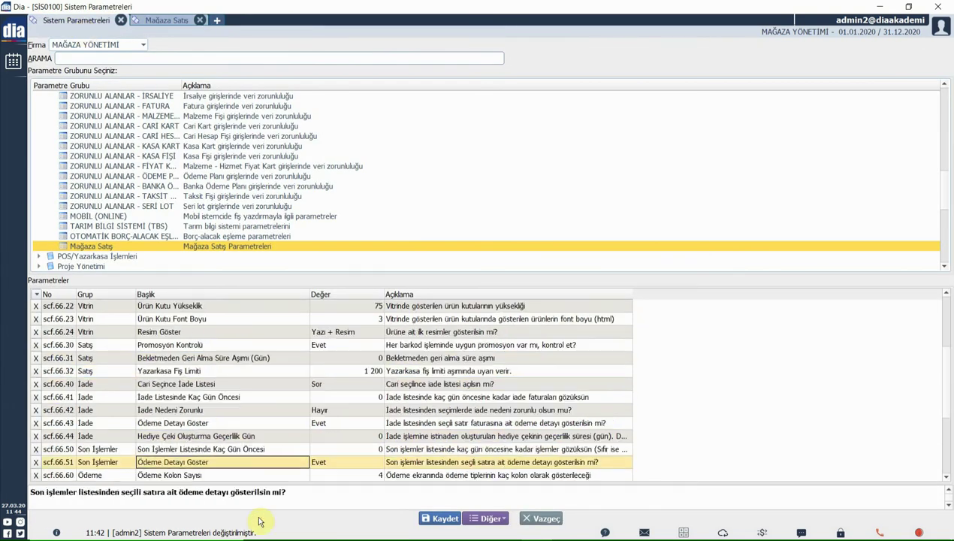
{"action": "left_click", "coordinate": [112, 344]}
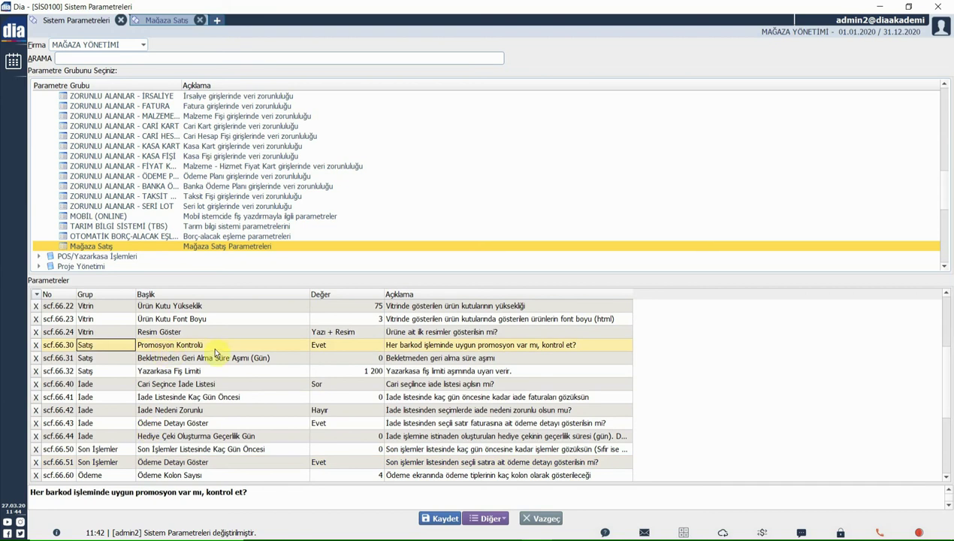
{"action": "left_click", "coordinate": [346, 348]}
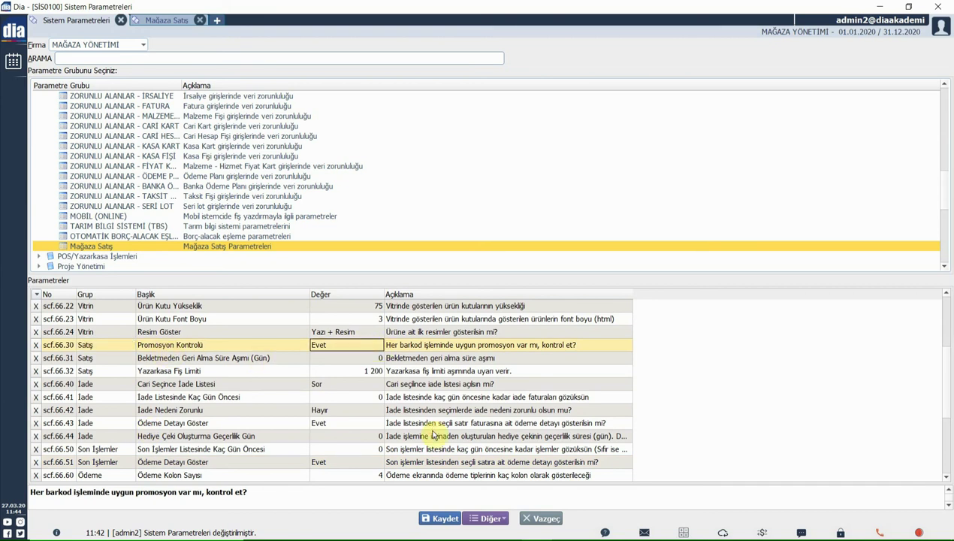
{"action": "left_click", "coordinate": [345, 357]}
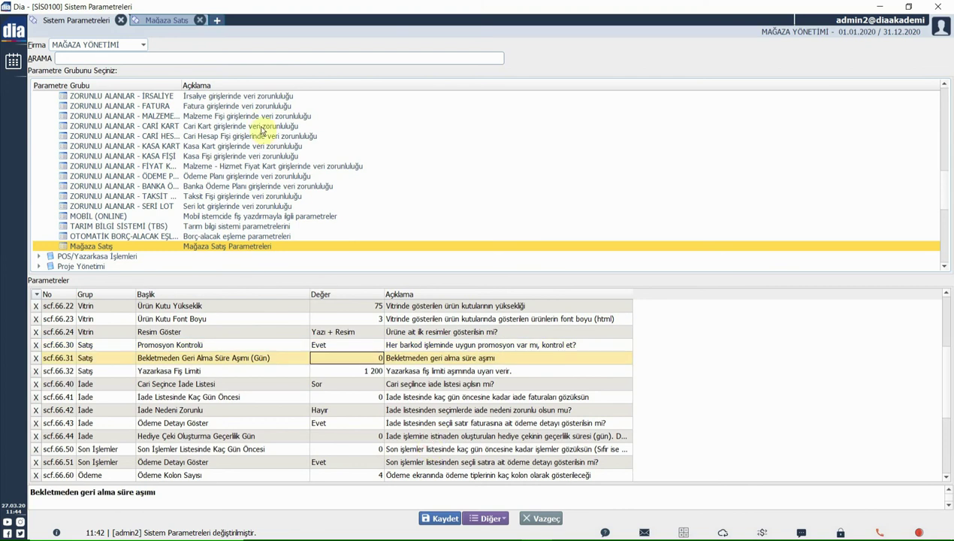
{"action": "left_click", "coordinate": [180, 19]}
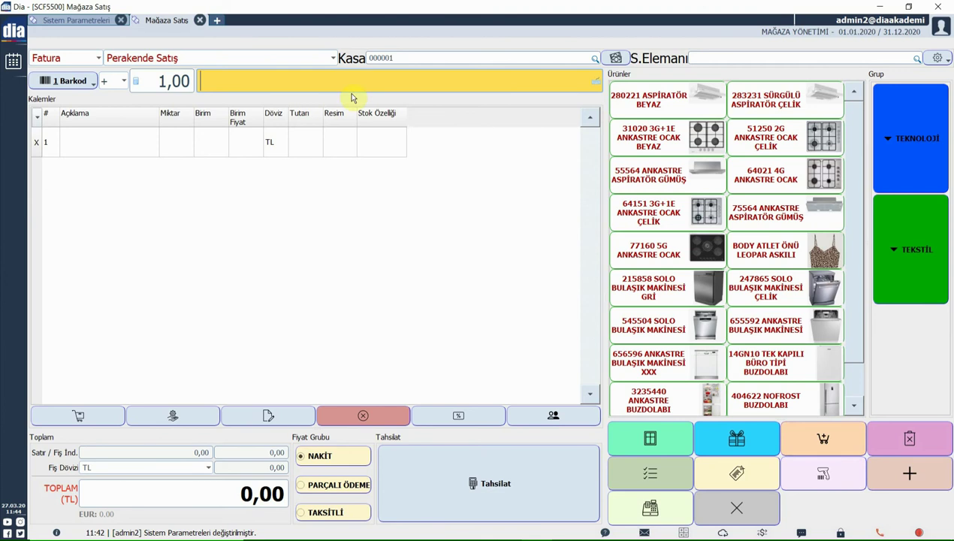
{"action": "left_click", "coordinate": [112, 21]}
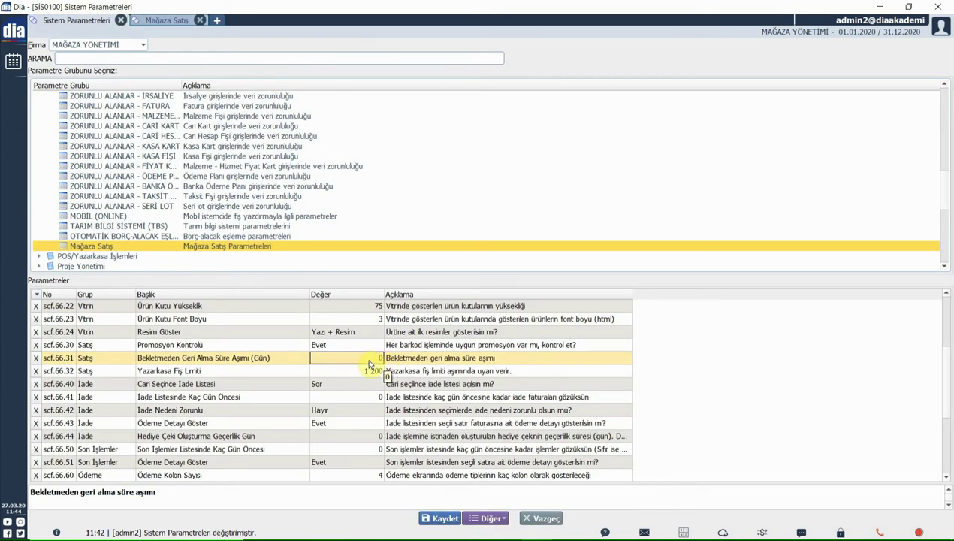
{"action": "left_click", "coordinate": [354, 371]}
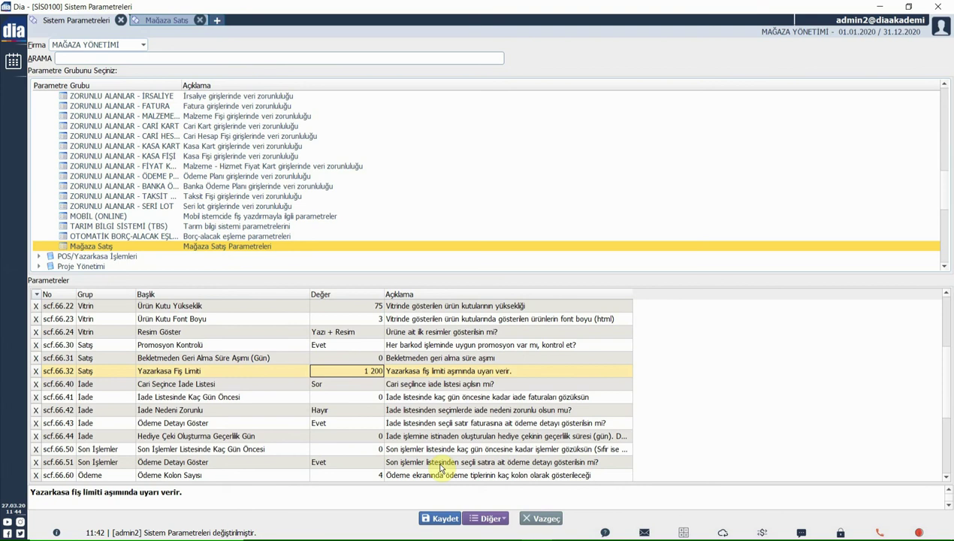
Step: Examine the İade parameter Cari Seçince İade Listesi and its value
{"action": "left_click", "coordinate": [359, 398]}
{"action": "key", "text": "Down"}
{"action": "key", "text": "Down"}
{"action": "key", "text": "Down"}
{"action": "key", "text": "Down"}
{"action": "key", "text": "Down"}
{"action": "key", "text": "Down"}
{"action": "key", "text": "Down"}
{"action": "key", "text": "Down"}
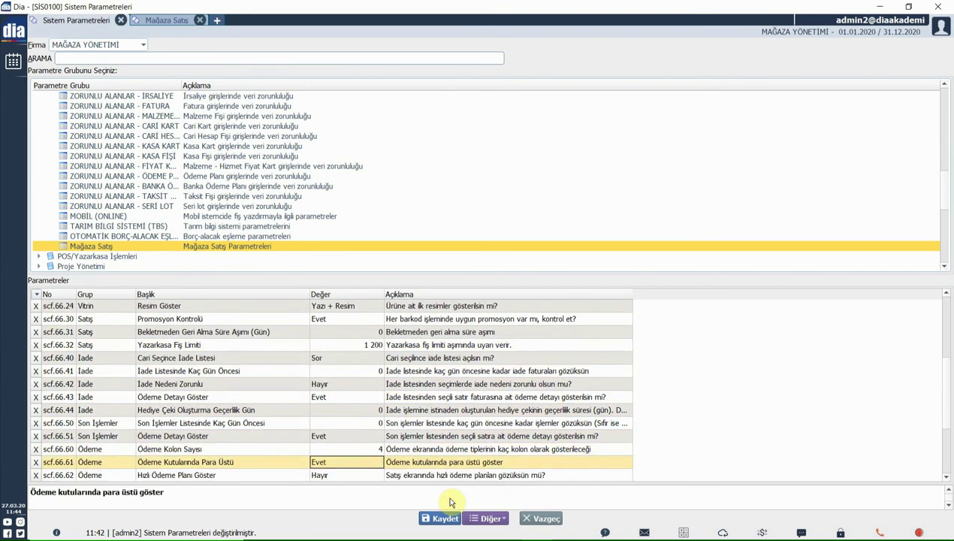
{"action": "left_click", "coordinate": [184, 346]}
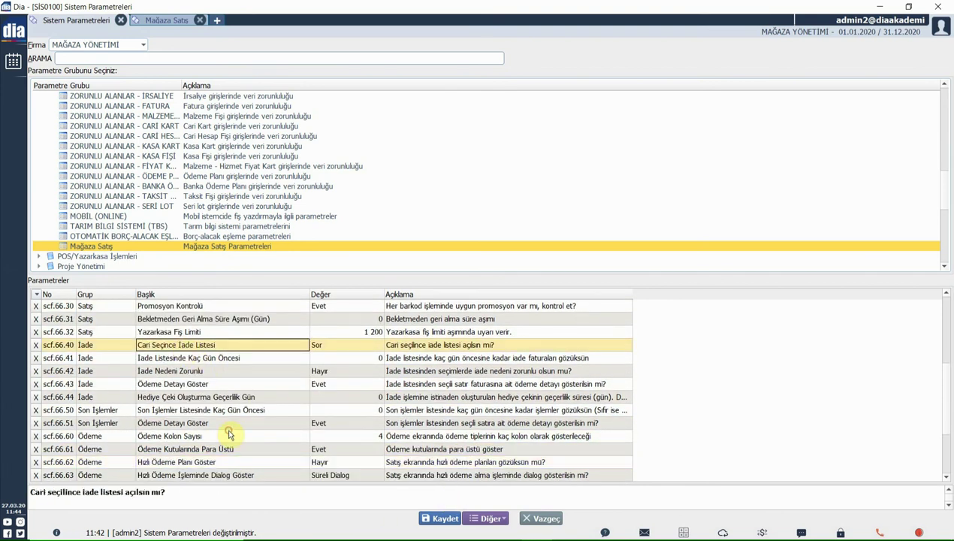
{"action": "left_click", "coordinate": [329, 347]}
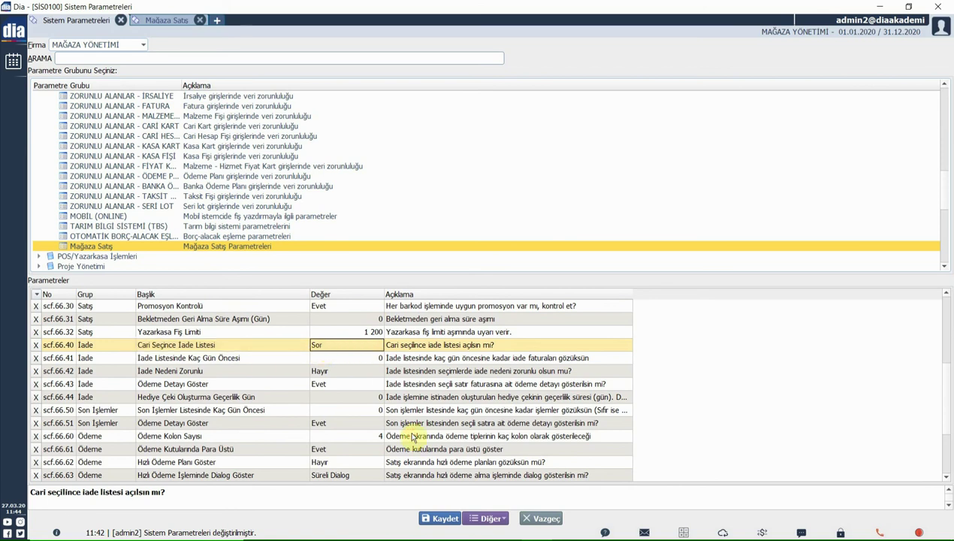
Step: Change the invoice type on the Mağaza Satış screen to Perakende Satış İade
{"action": "left_click", "coordinate": [161, 22]}
{"action": "left_click", "coordinate": [109, 58]}
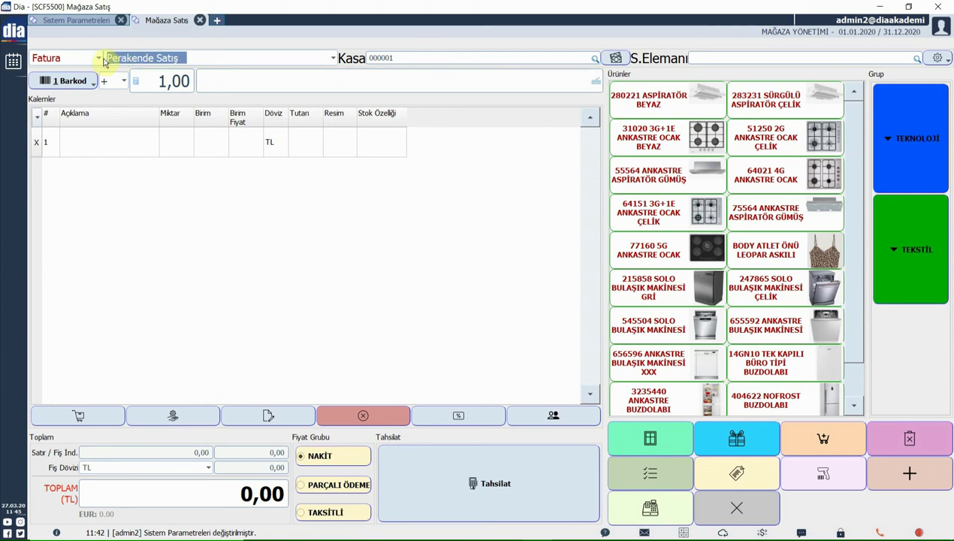
{"action": "left_click", "coordinate": [124, 60]}
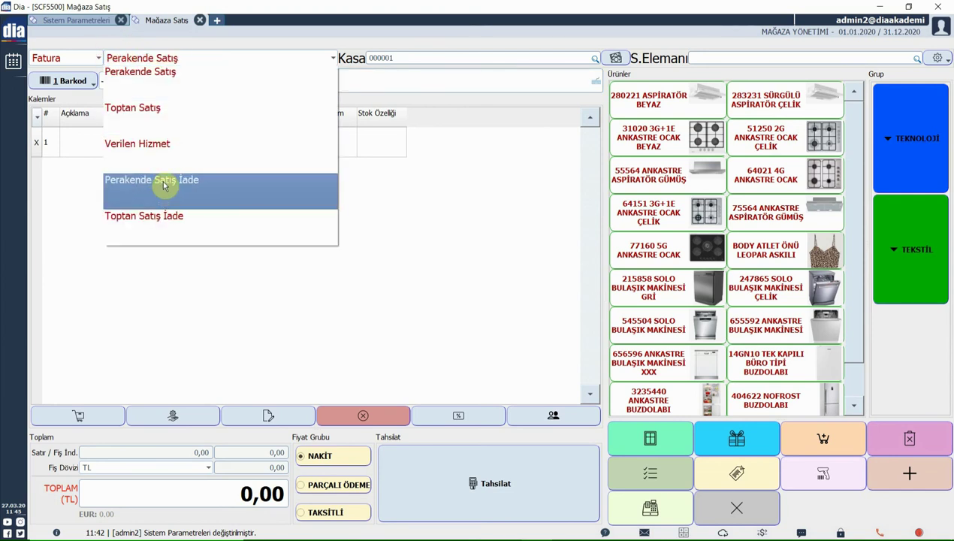
{"action": "left_click", "coordinate": [164, 185]}
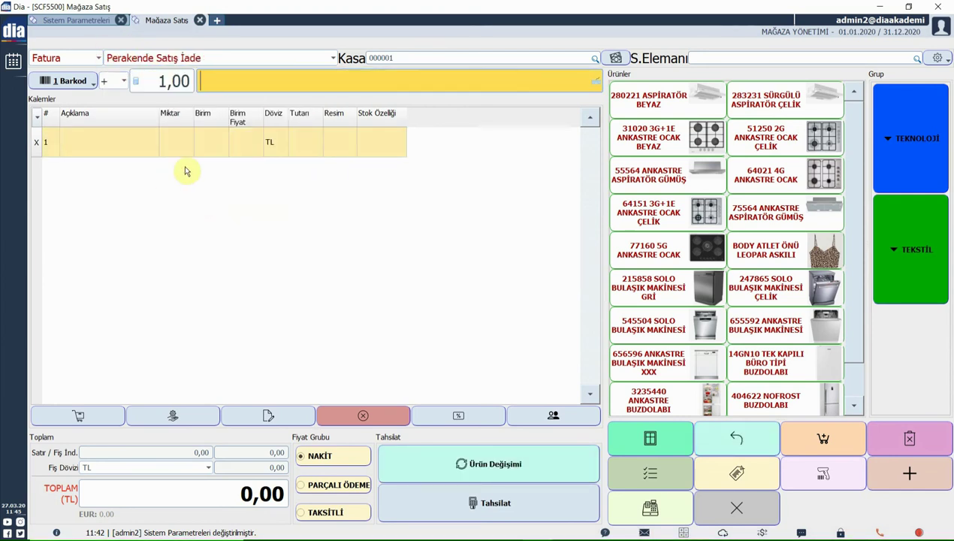
Step: Back in Sistem Parametreleri, examine the choices of Cari Seçince İade Listesi and the remaining İade parameters up to Hediye Çeki Oluşturma Geçerlilik Gün
{"action": "left_click", "coordinate": [99, 20]}
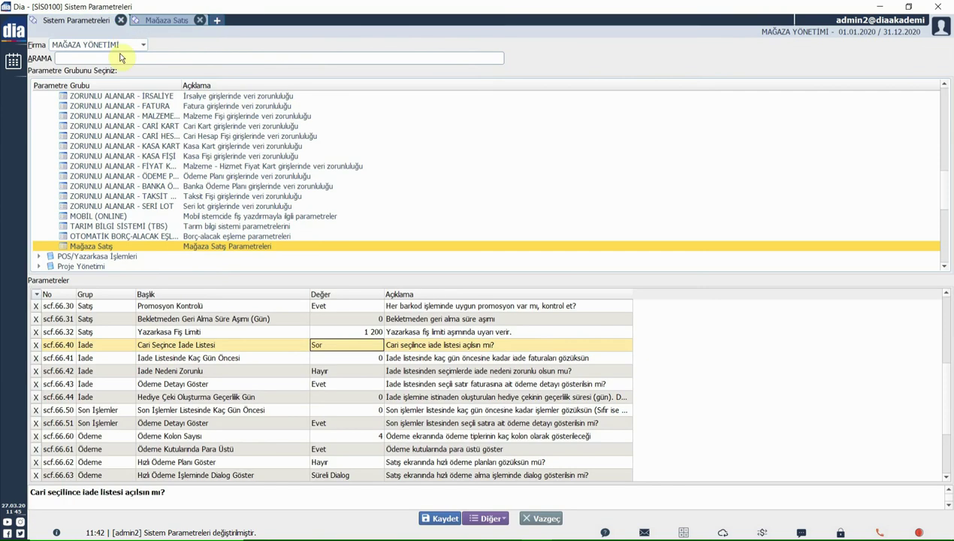
{"action": "left_click", "coordinate": [331, 348]}
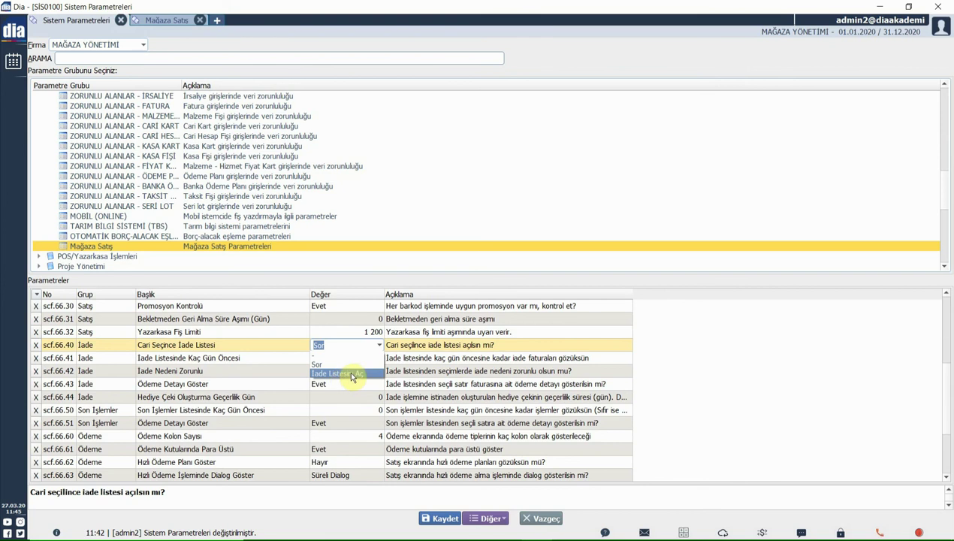
{"action": "left_click", "coordinate": [398, 358]}
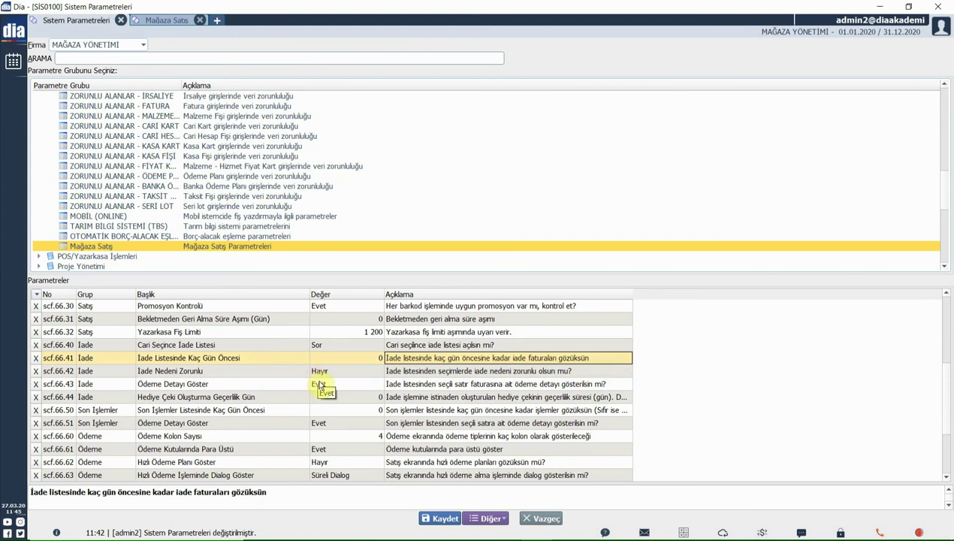
{"action": "left_click", "coordinate": [338, 372]}
{"action": "left_click", "coordinate": [342, 385]}
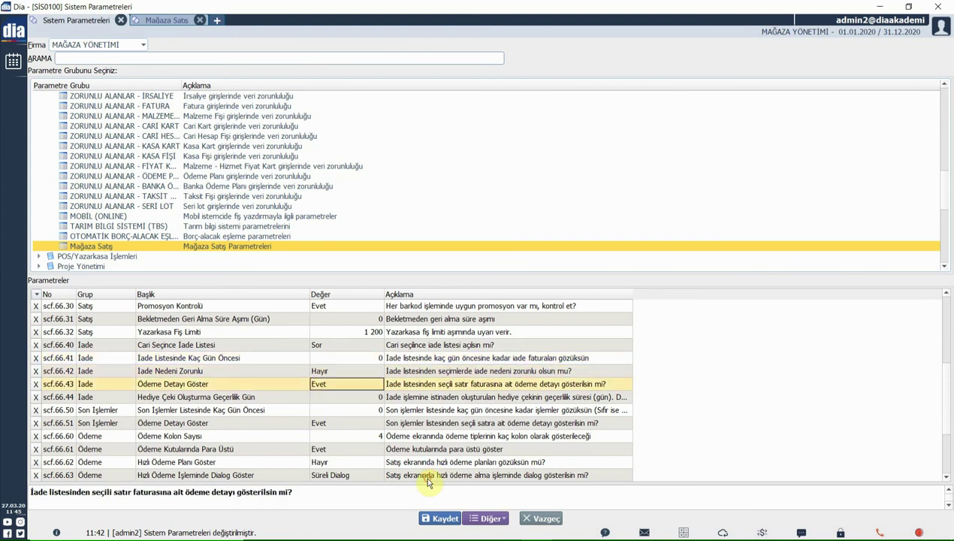
{"action": "left_click", "coordinate": [329, 399]}
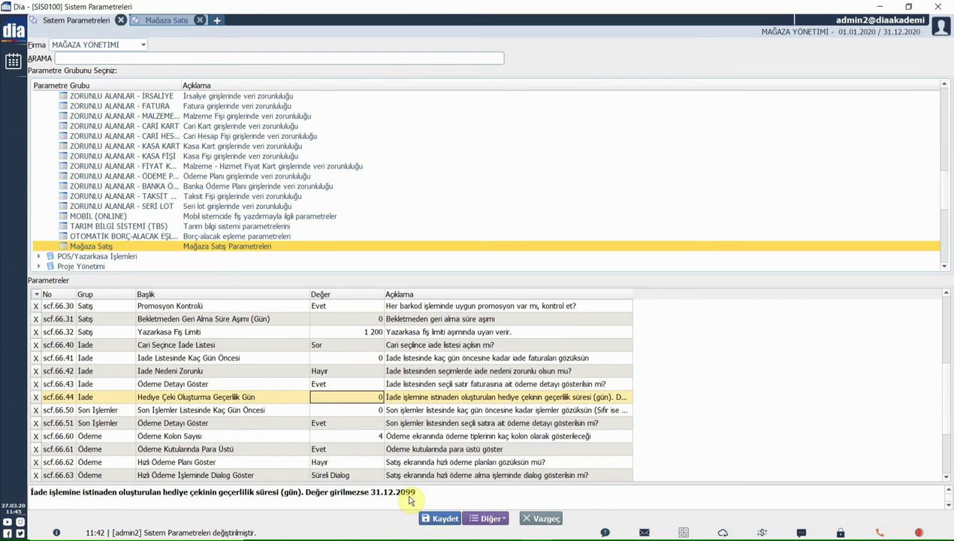
Step: Examine the Son İşlemler parameters for day range and Ödeme Detayı Göster, and locate the Son İşlemler function on Mağaza Satış
{"action": "key", "text": "Down"}
{"action": "key", "text": "Down"}
{"action": "key", "text": "Down"}
{"action": "key", "text": "Down"}
{"action": "key", "text": "Down"}
{"action": "key", "text": "Down"}
{"action": "key", "text": "Down"}
{"action": "key", "text": "Down"}
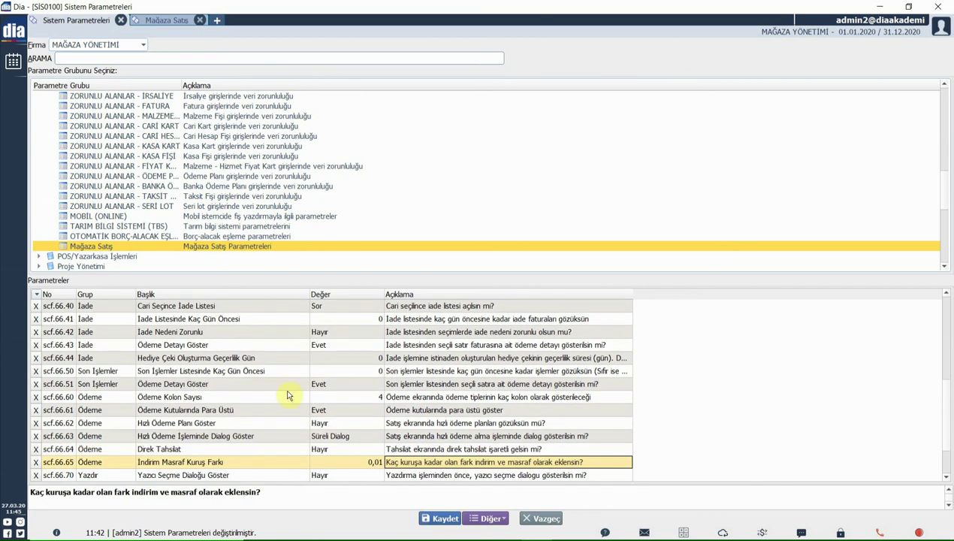
{"action": "left_click", "coordinate": [256, 371]}
{"action": "left_click", "coordinate": [166, 21]}
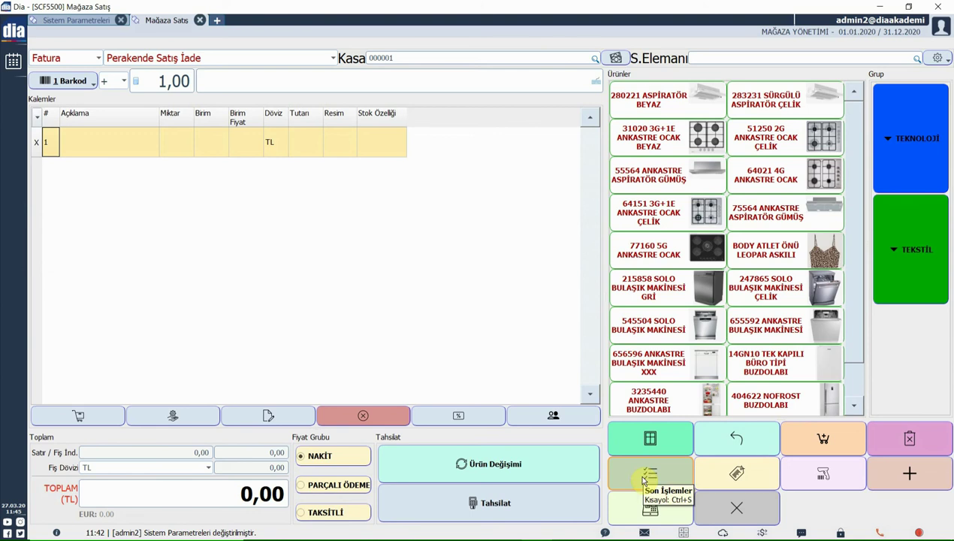
{"action": "left_click", "coordinate": [70, 21]}
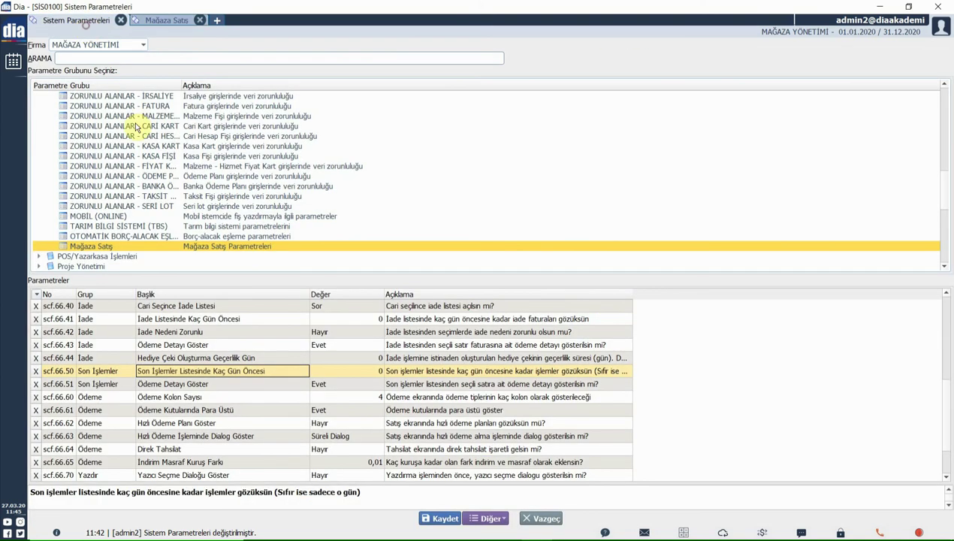
{"action": "left_click", "coordinate": [332, 384]}
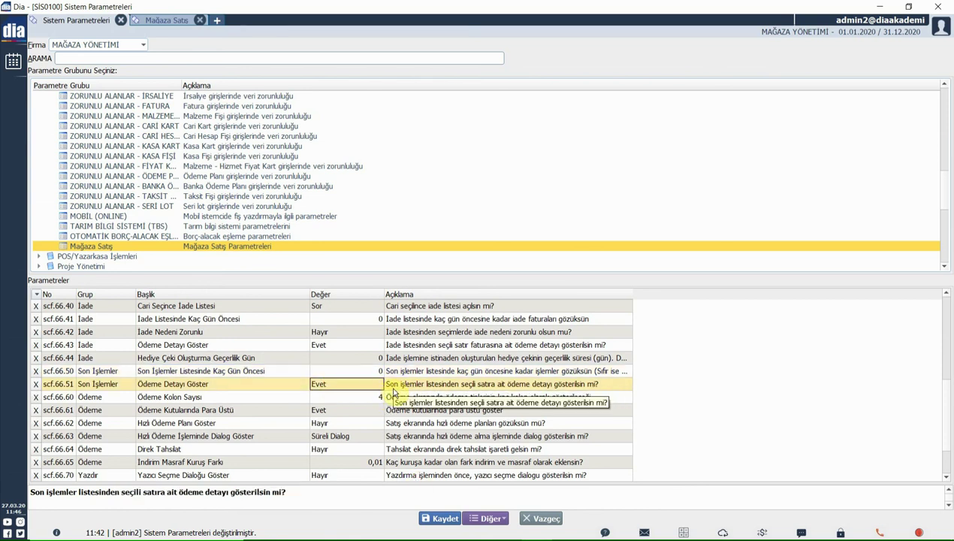
Step: Look through the Ödeme, Yazdır and Yardımcı Ekran parameters, and examine Ödeme Kolon Sayısı
{"action": "left_click", "coordinate": [259, 412]}
{"action": "key", "text": "Down"}
{"action": "key", "text": "Down"}
{"action": "key", "text": "Down"}
{"action": "key", "text": "Down"}
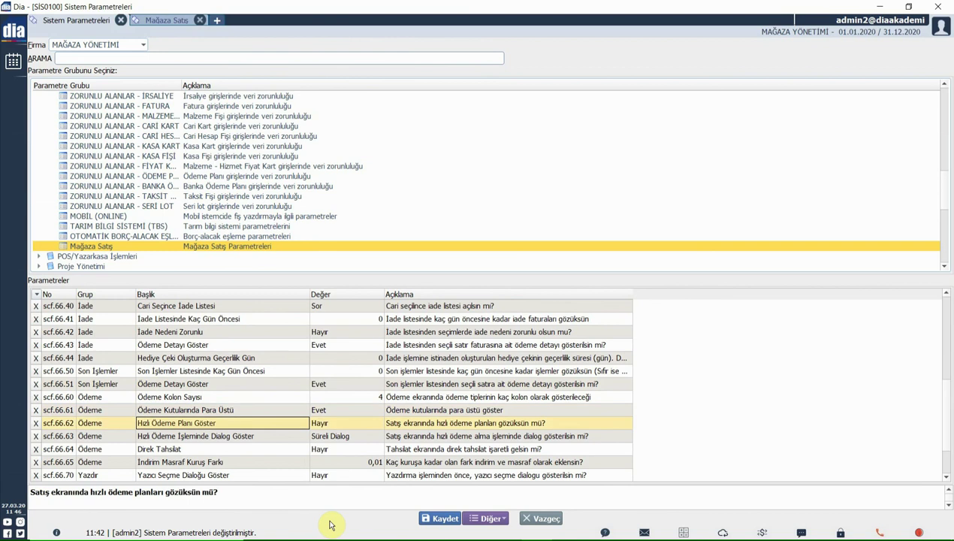
{"action": "key", "text": "Down"}
{"action": "key", "text": "Down"}
{"action": "key", "text": "Down"}
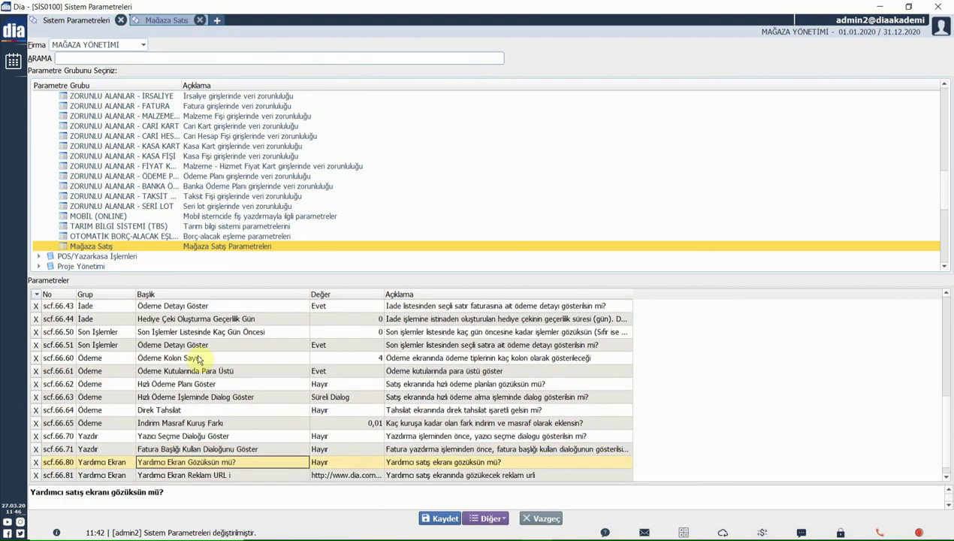
{"action": "left_click", "coordinate": [199, 358]}
Step: On Mağaza Satış, add 64151 3G+1E ANKASTRE OCAK ÇELİK to a Perakende Satış invoice and open its Tahsilat screen
{"action": "left_click", "coordinate": [158, 20]}
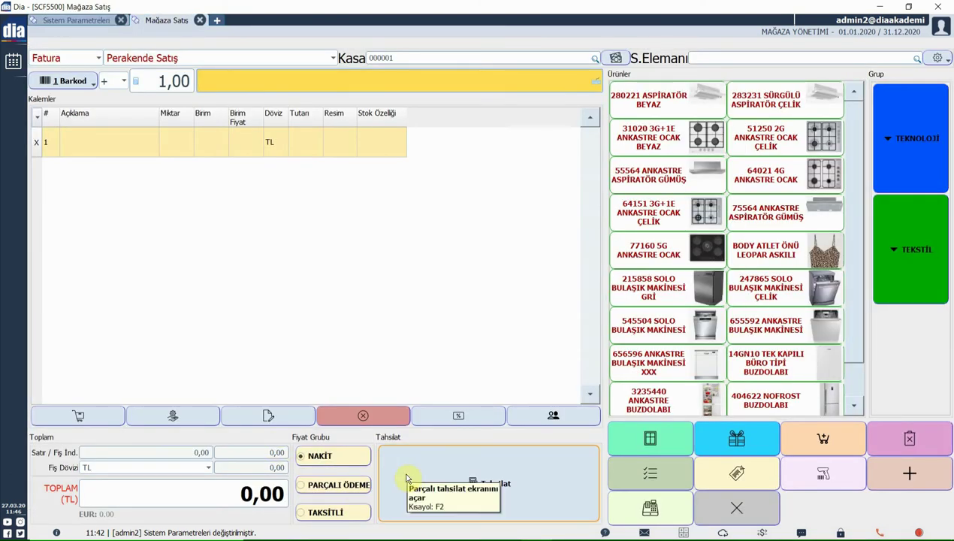
{"action": "left_click", "coordinate": [661, 213]}
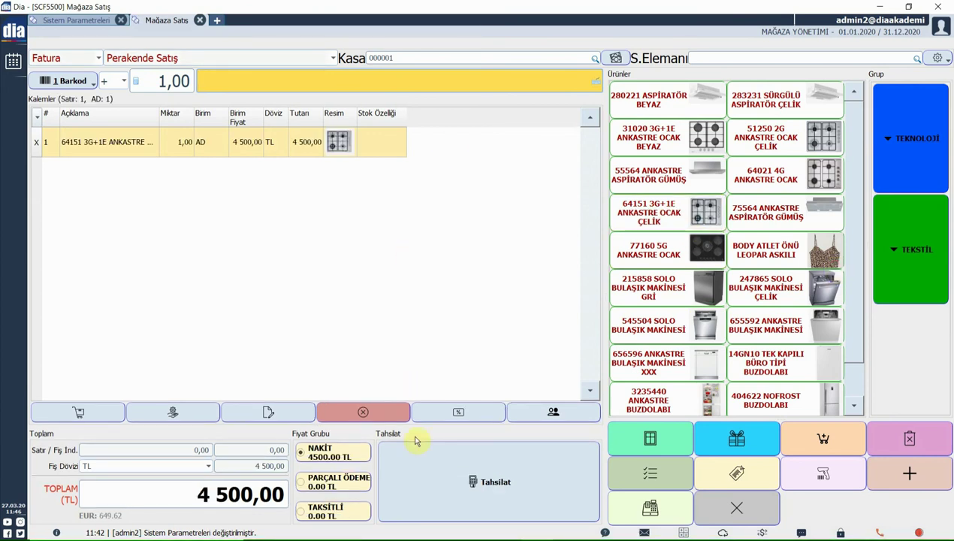
{"action": "left_click", "coordinate": [488, 480]}
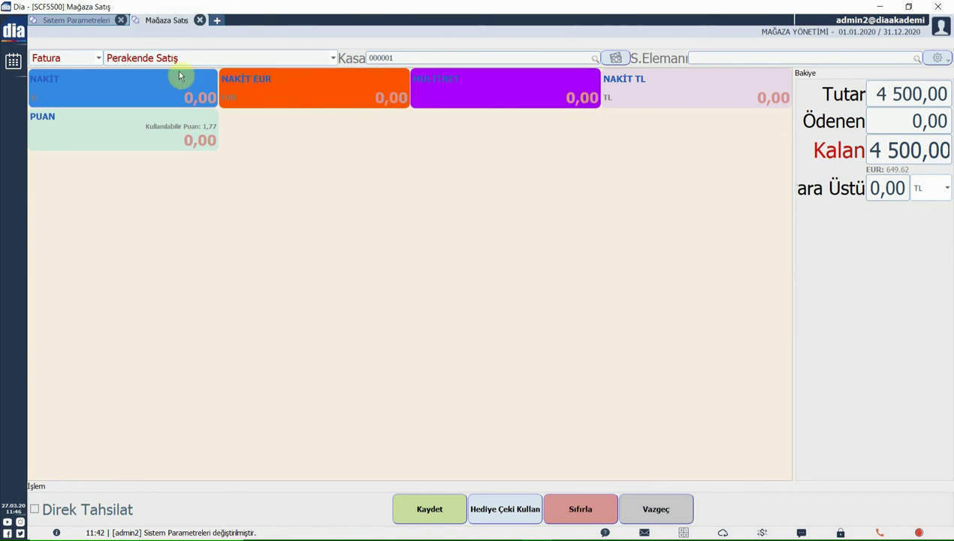
Step: Examine the Ödeme Kutularında Para Üstü parameter in Sistem Parametreleri and compare it with the change field on the Mağaza Satış payment screen
{"action": "left_click", "coordinate": [86, 25]}
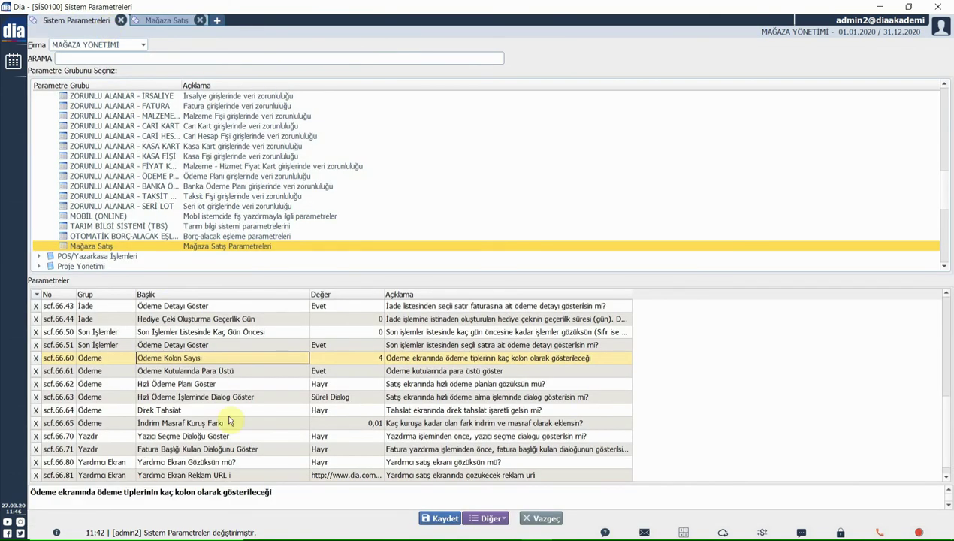
{"action": "left_click", "coordinate": [213, 373]}
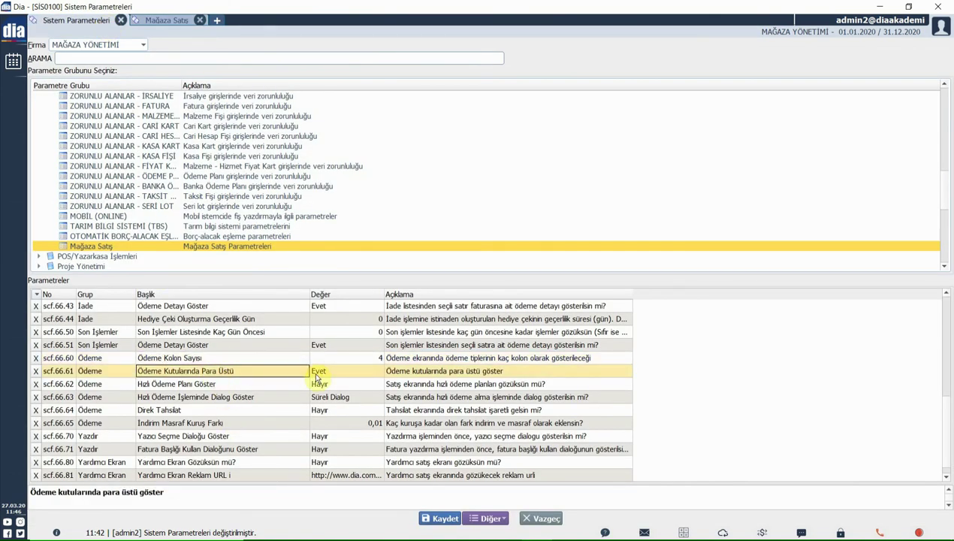
{"action": "left_click", "coordinate": [162, 20]}
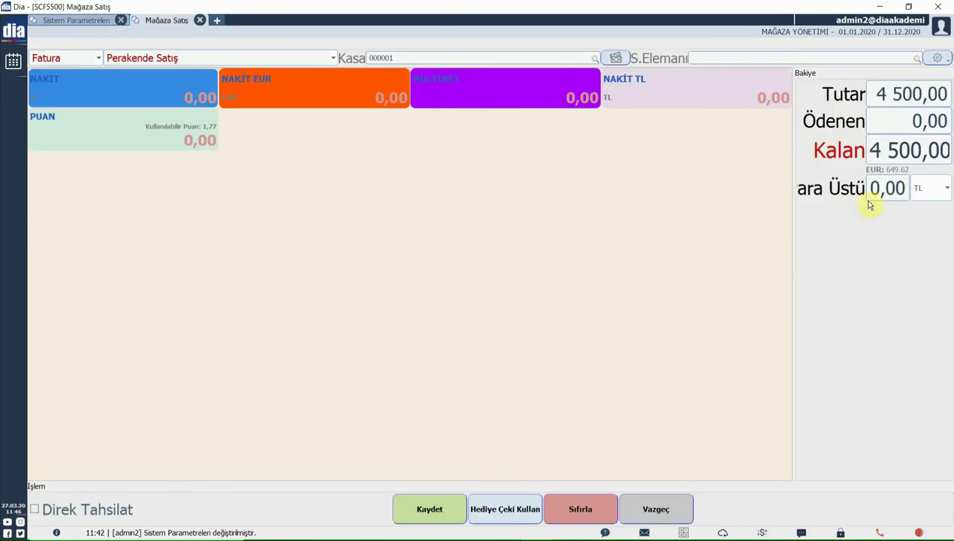
Step: Back in Sistem Parametreleri, examine the remaining Ödeme parameters from Hızlı Ödeme Planı Göster through İndirim Masraf Kuruş Farkı
{"action": "left_click", "coordinate": [92, 22]}
{"action": "key", "text": "Down"}
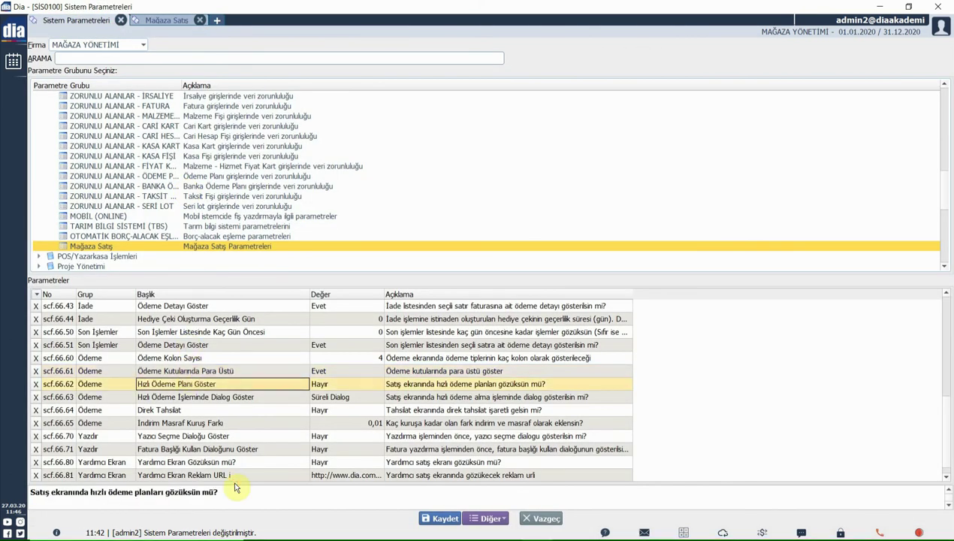
{"action": "key", "text": "Down"}
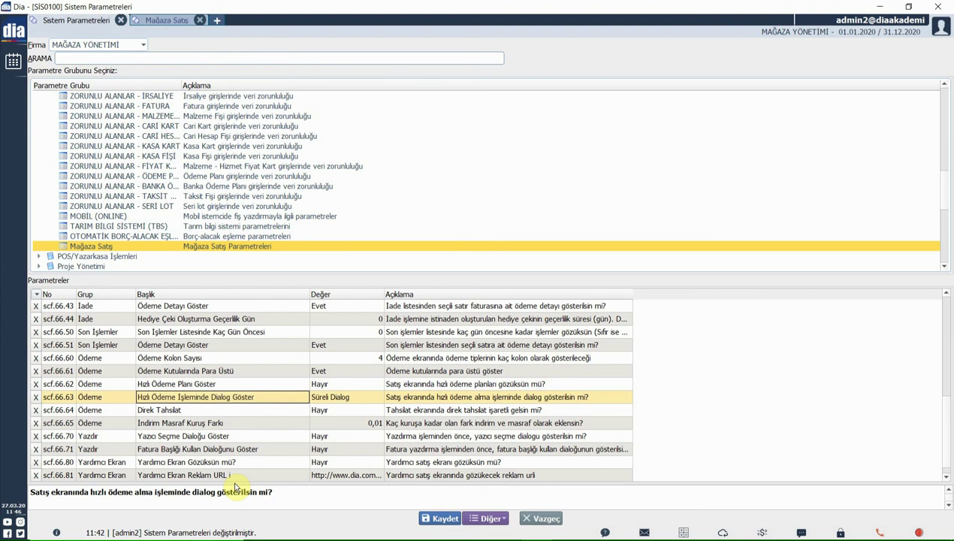
{"action": "key", "text": "Down"}
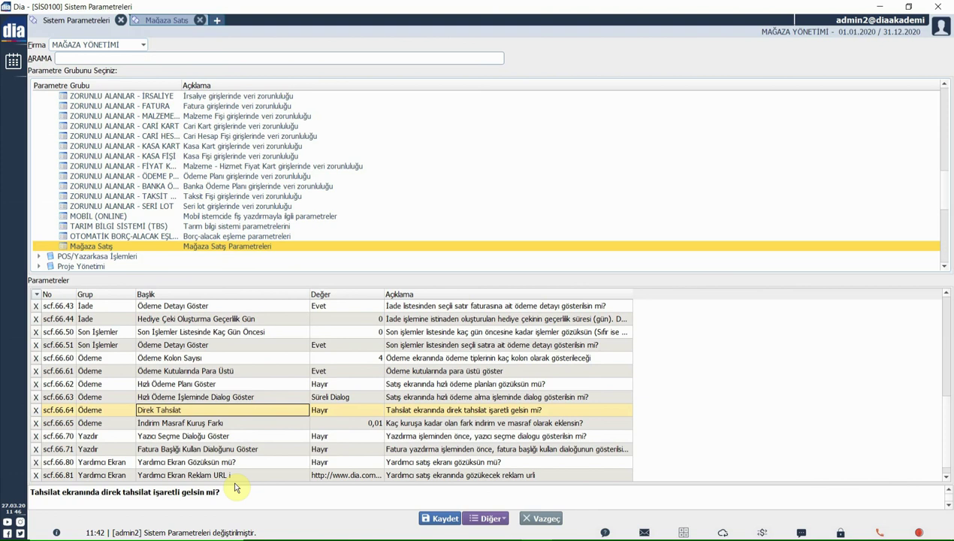
{"action": "key", "text": "Down"}
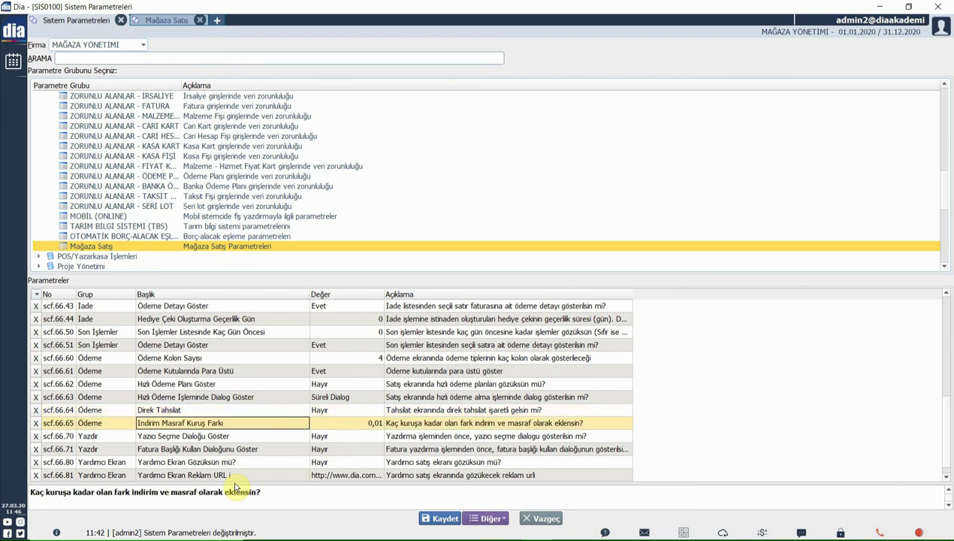
{"action": "key", "text": "Right"}
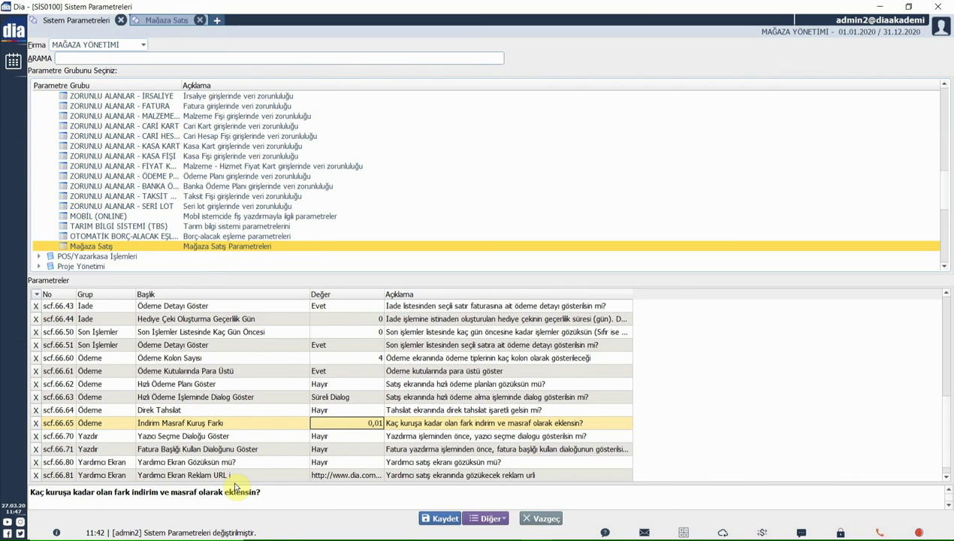
{"action": "key", "text": "Down"}
{"action": "key", "text": "Down"}
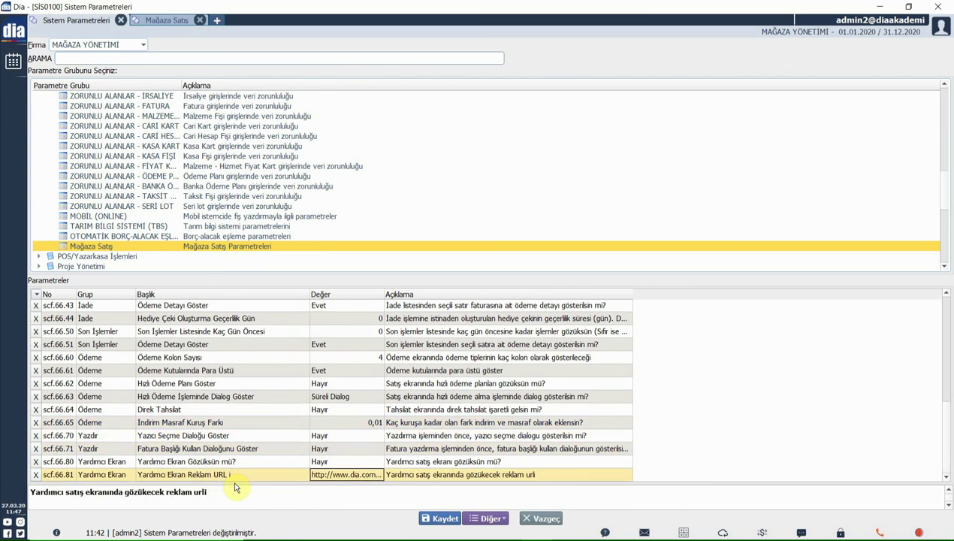
Step: Examine the Yazdır parameters Yazıcı Seçme Dialoğu Göster and Fatura Başlığı Kullan Dialoğunu Göster
{"action": "left_click", "coordinate": [109, 434]}
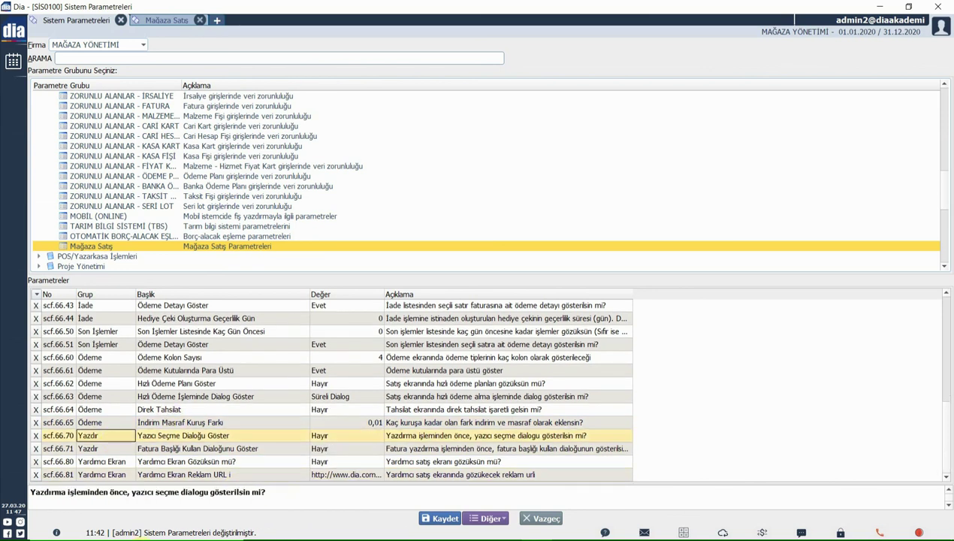
{"action": "left_click", "coordinate": [172, 449]}
{"action": "left_click", "coordinate": [196, 436]}
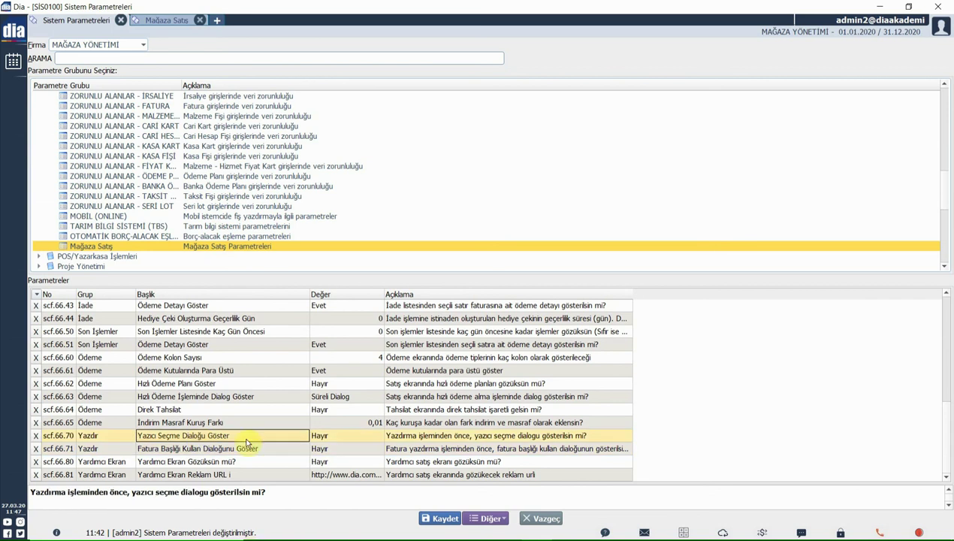
{"action": "left_click", "coordinate": [337, 438]}
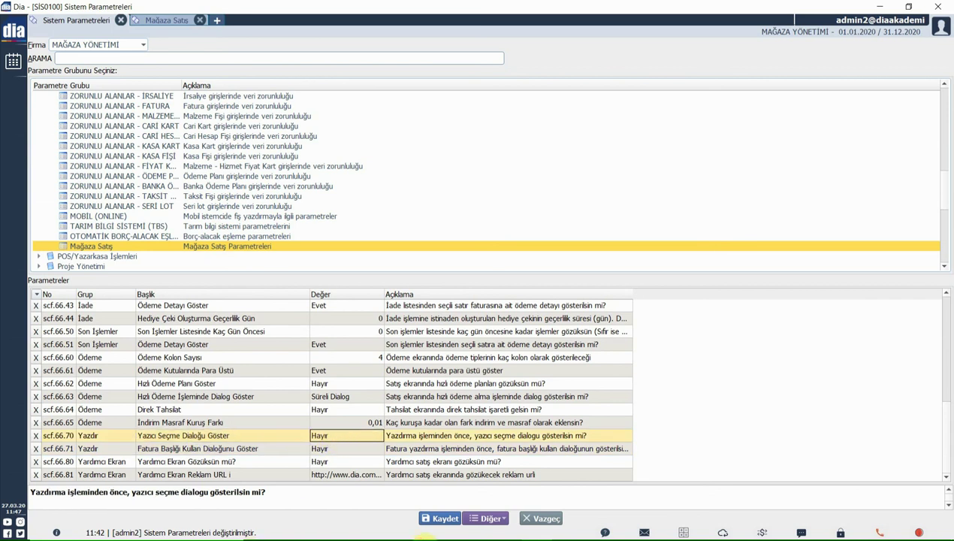
{"action": "left_click", "coordinate": [335, 449]}
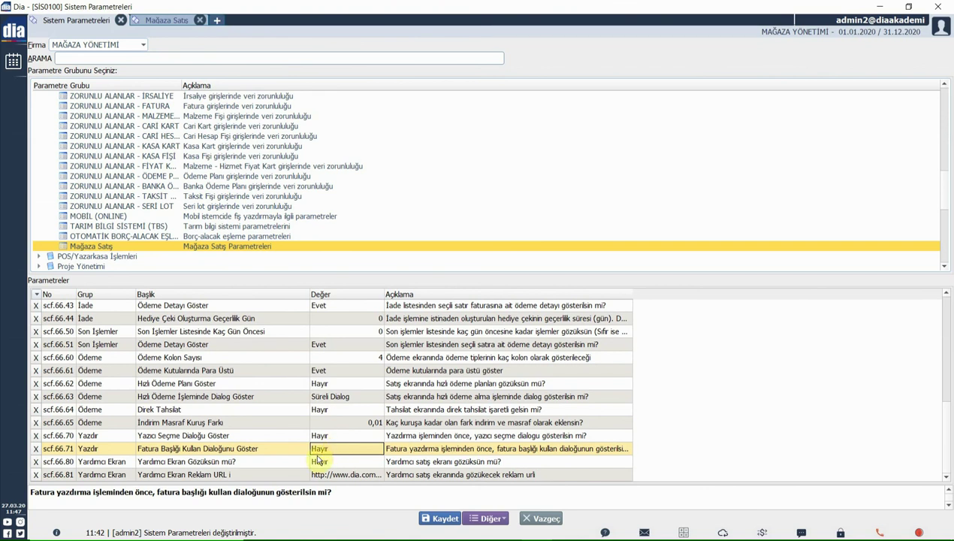
Step: Set the Yardımcı Ekran Gözüksün mü? parameter to Evet
{"action": "left_click", "coordinate": [317, 461]}
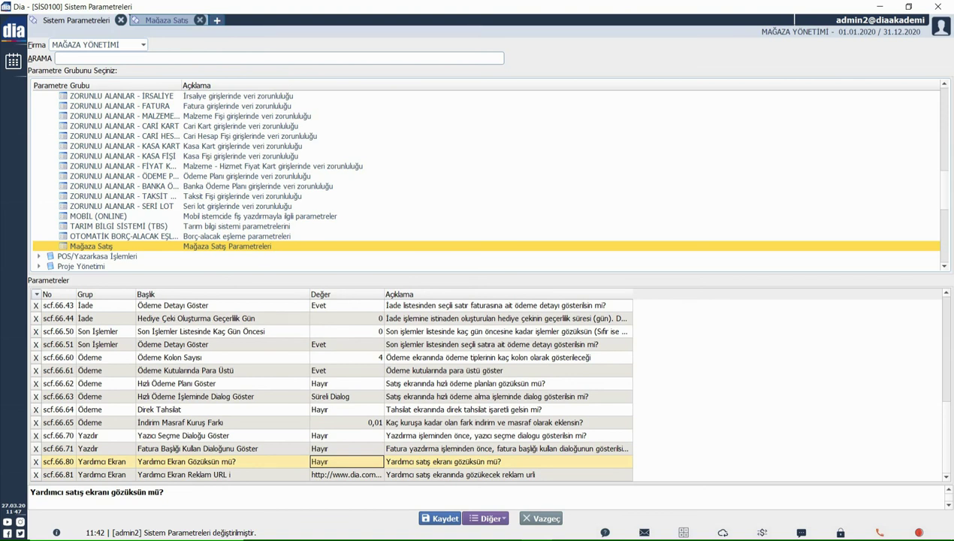
{"action": "left_click", "coordinate": [323, 461]}
{"action": "left_click", "coordinate": [323, 461]}
{"action": "left_click", "coordinate": [323, 461]}
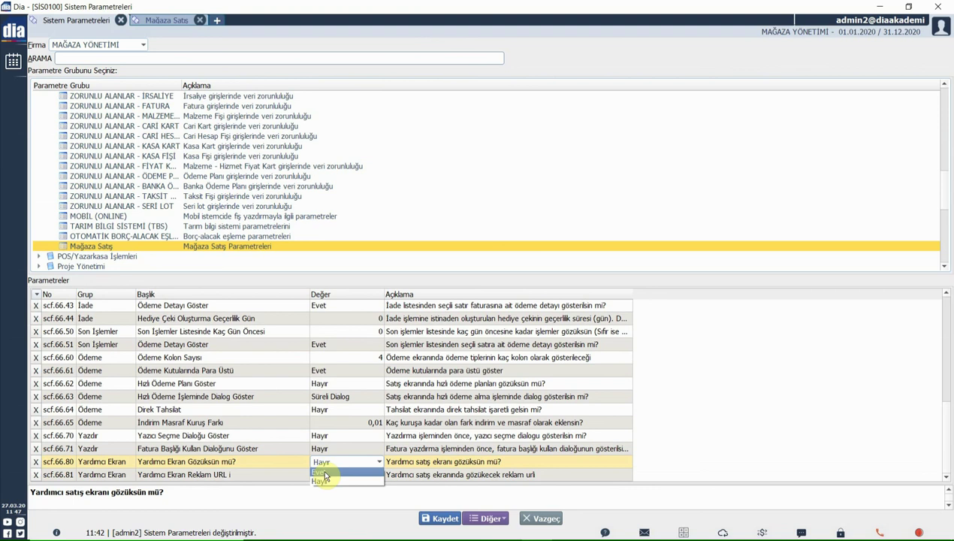
{"action": "left_click", "coordinate": [323, 473]}
Step: Review the Yardımcı Ekran Reklam URL parameter and save the system parameters
{"action": "left_click", "coordinate": [324, 475]}
{"action": "left_click", "coordinate": [254, 474]}
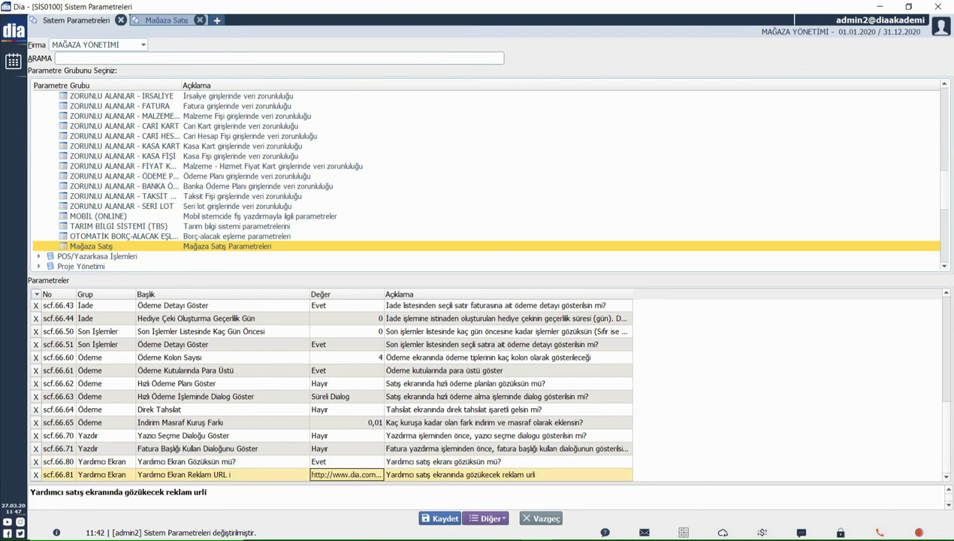
{"action": "left_click", "coordinate": [410, 475]}
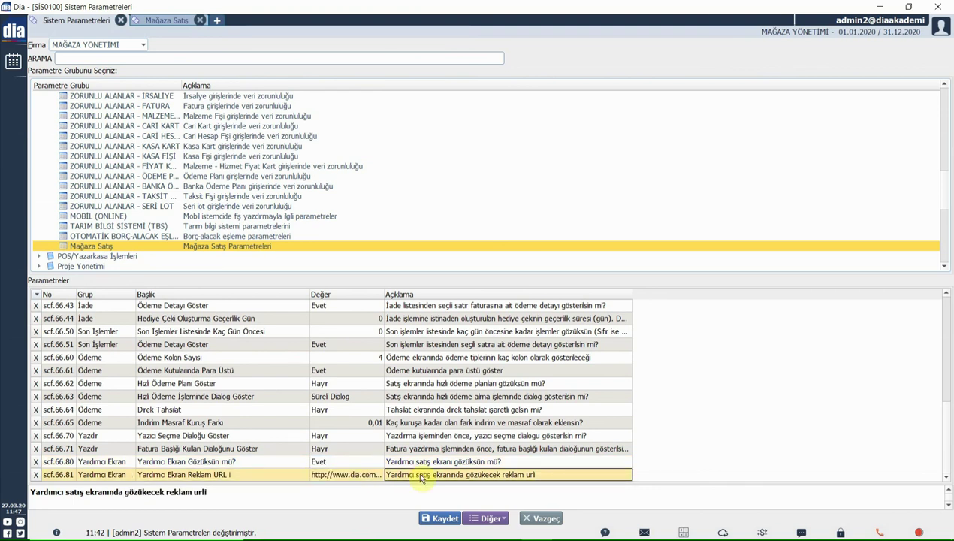
{"action": "left_click", "coordinate": [439, 518]}
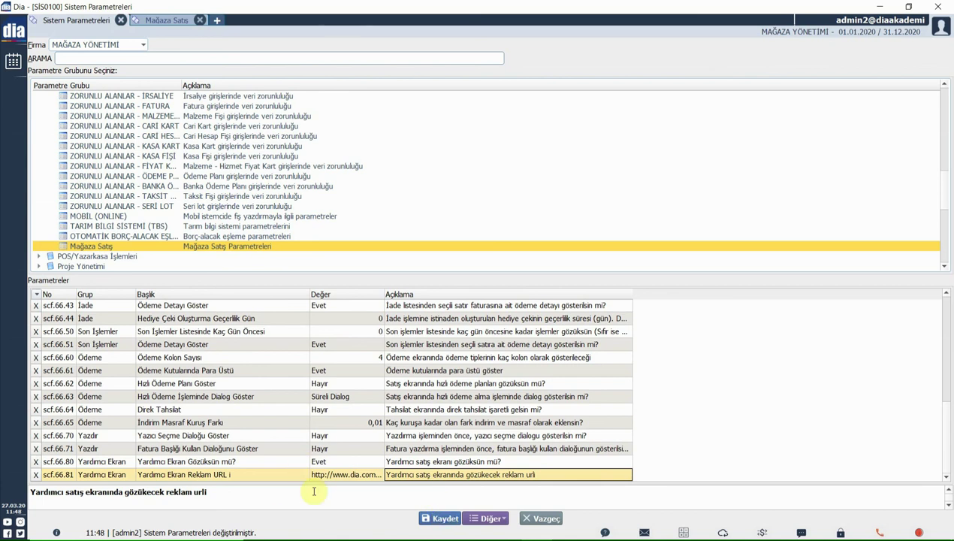